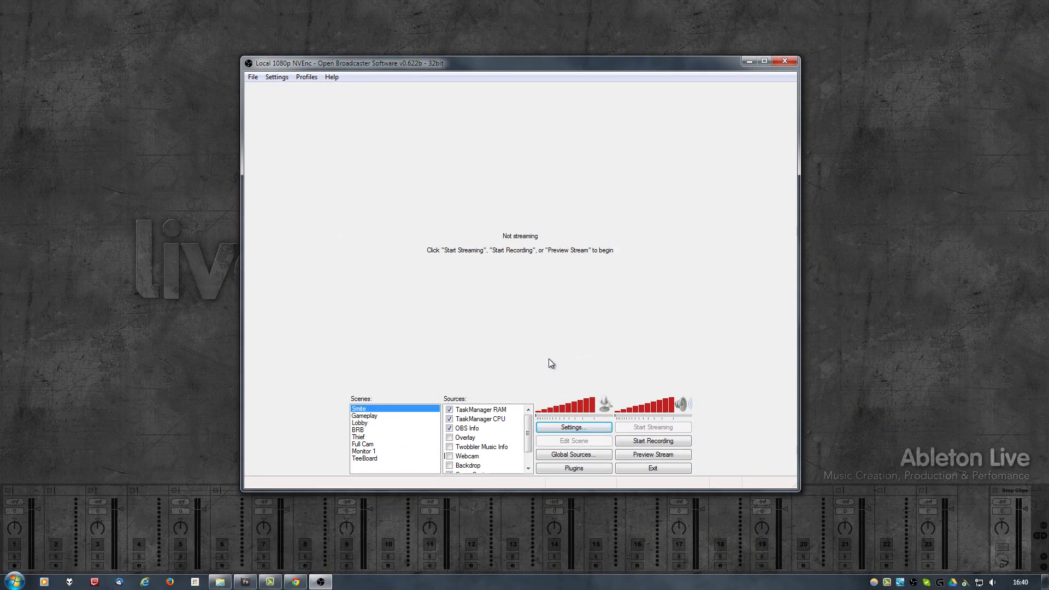
# Step: Make sure SingleProcess is set to True in the Browser plugin's runtime settings and accept the settings
pyautogui.click(561, 430)
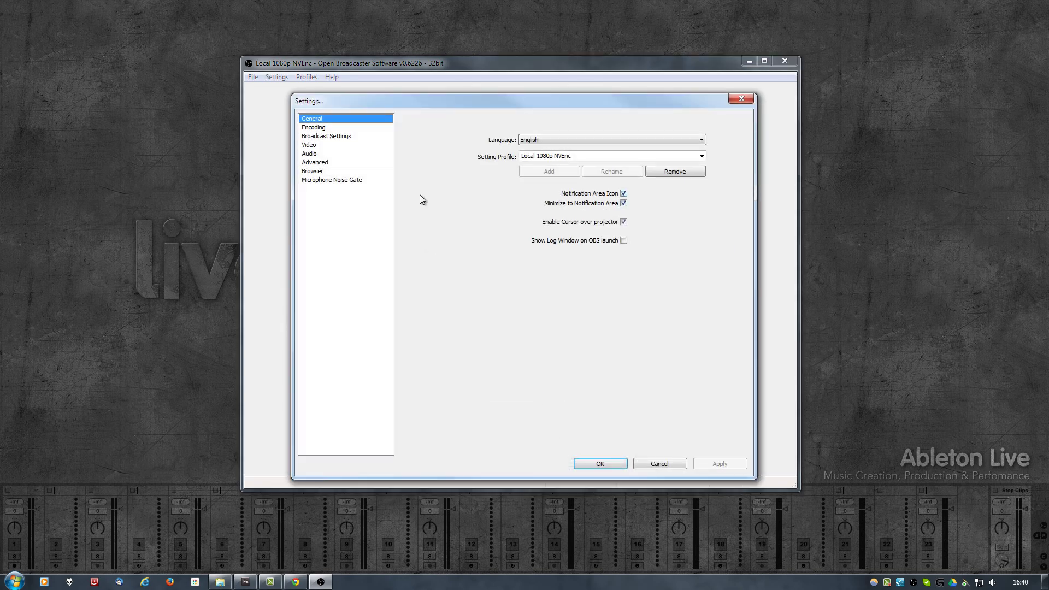
pyautogui.click(320, 174)
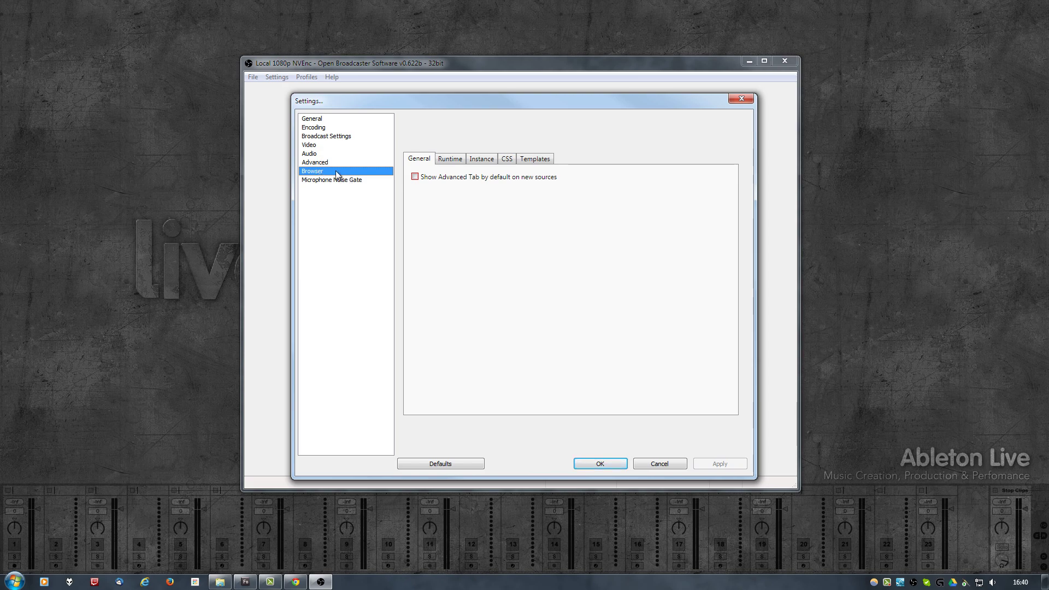
pyautogui.click(450, 159)
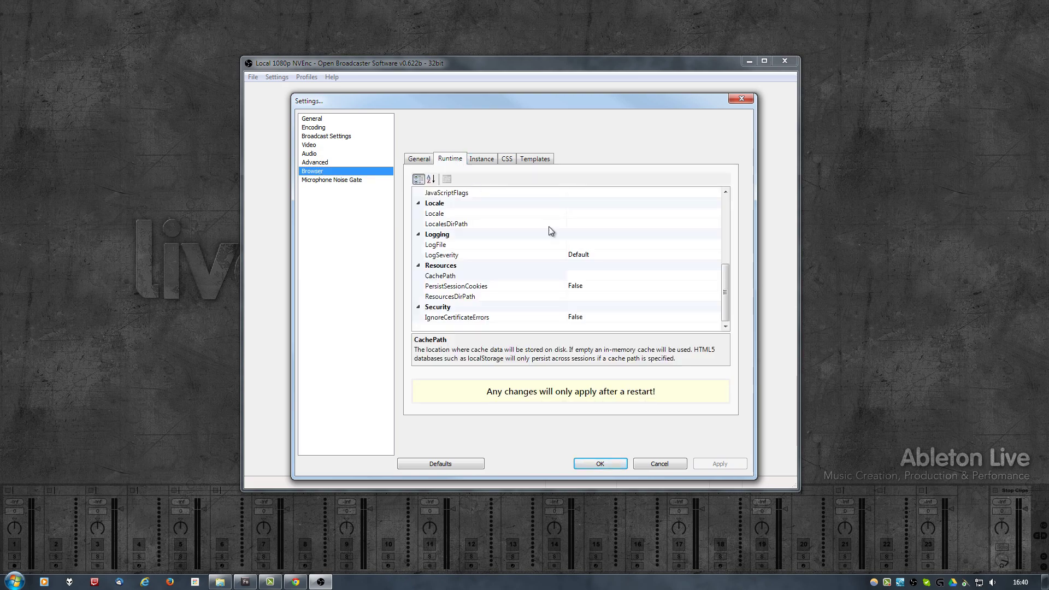
pyautogui.moveTo(725, 288); pyautogui.dragTo(733, 206)
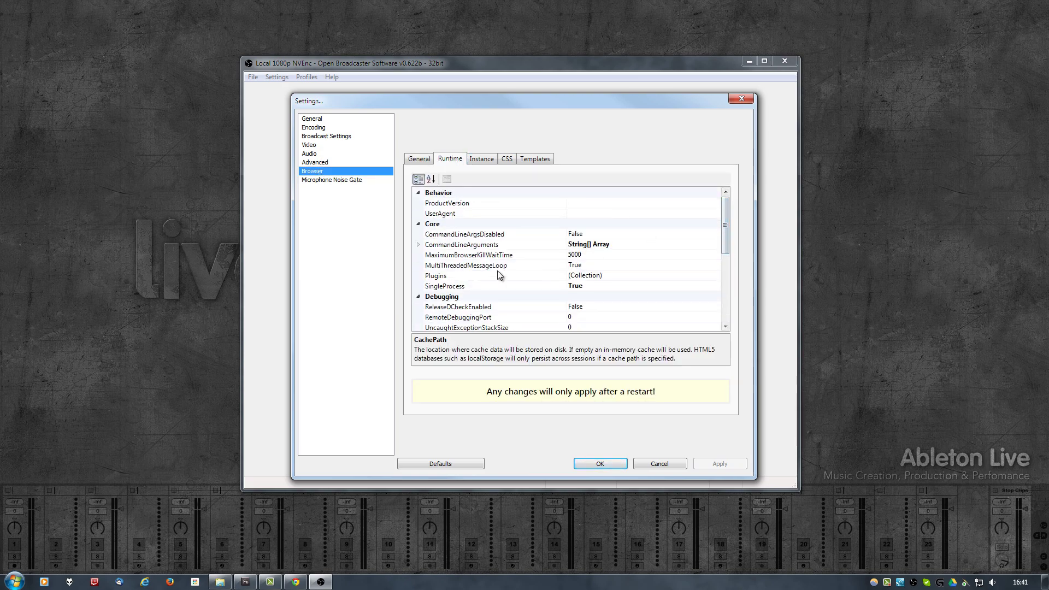
pyautogui.click(510, 287)
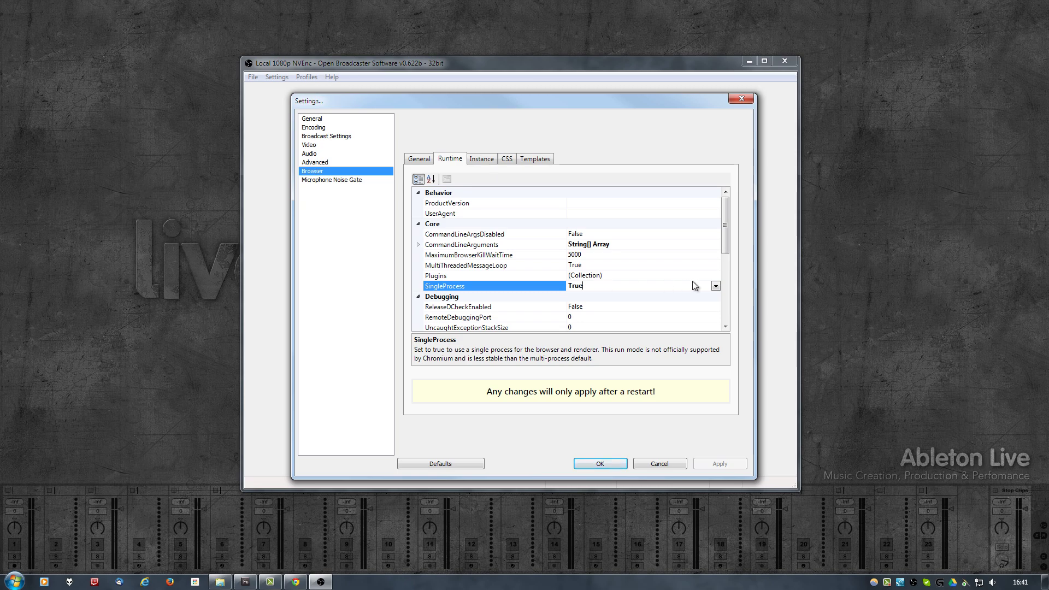
pyautogui.click(716, 286)
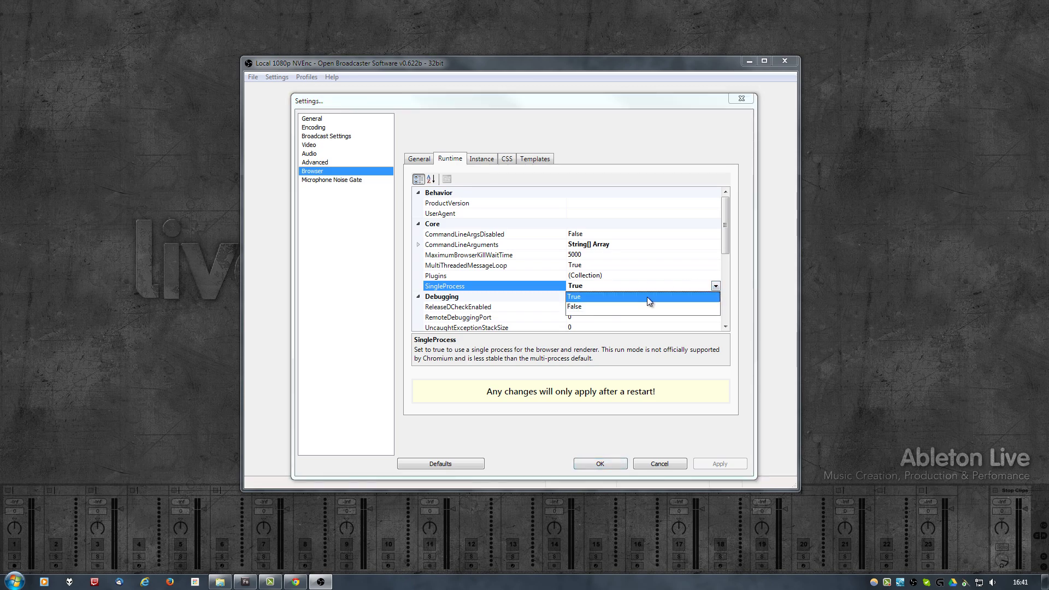
pyautogui.click(716, 288)
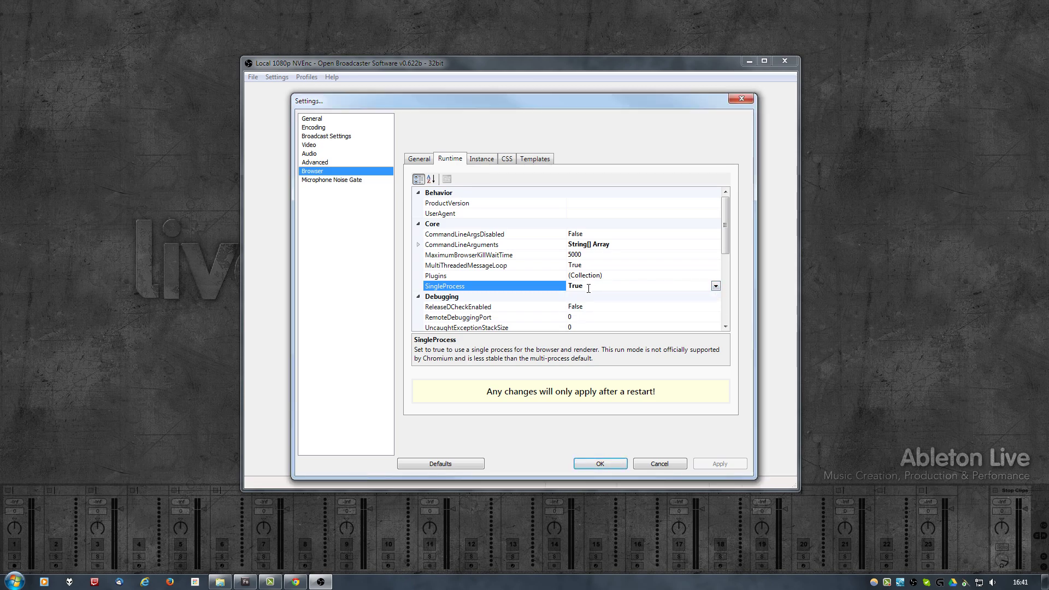
pyautogui.click(592, 466)
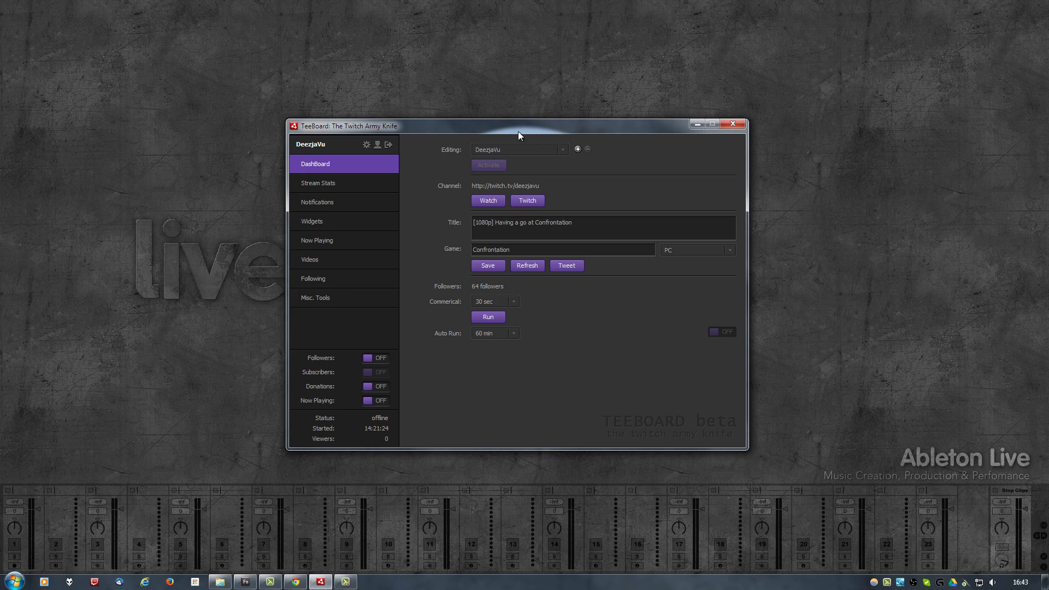
# Step: Switch to TeeBoard, preview the Clock widget, and move the preview over the main window
pyautogui.click(336, 222)
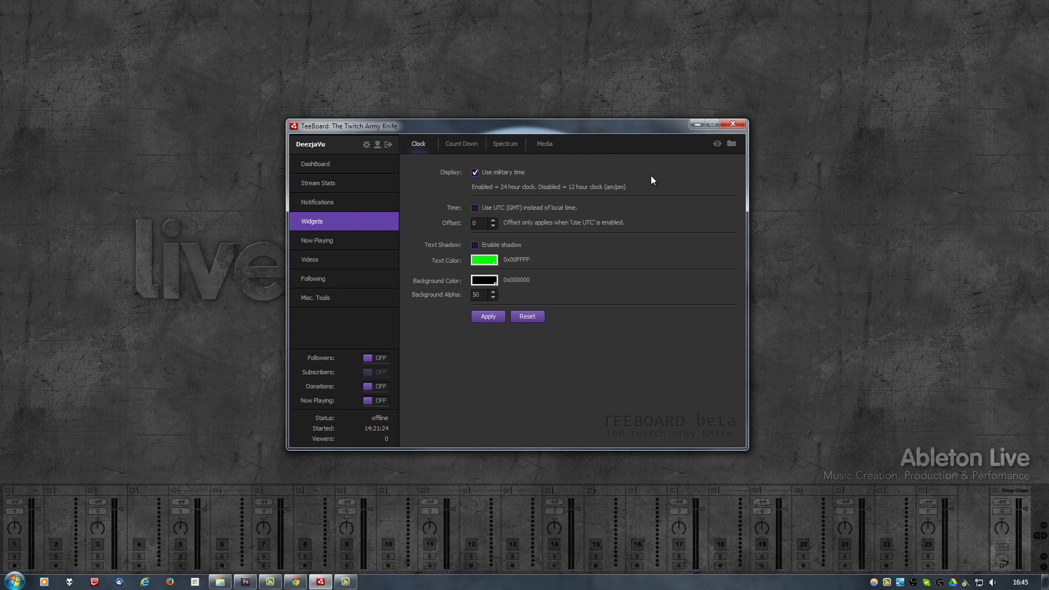
pyautogui.click(717, 144)
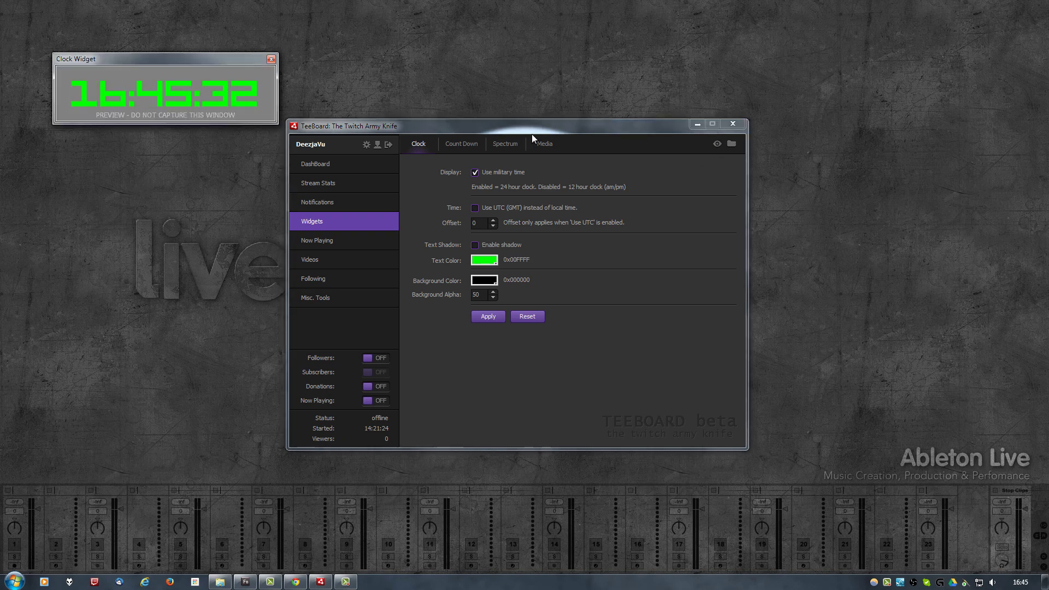
pyautogui.moveTo(213, 57); pyautogui.dragTo(233, 70)
pyautogui.moveTo(294, 103); pyautogui.dragTo(652, 251)
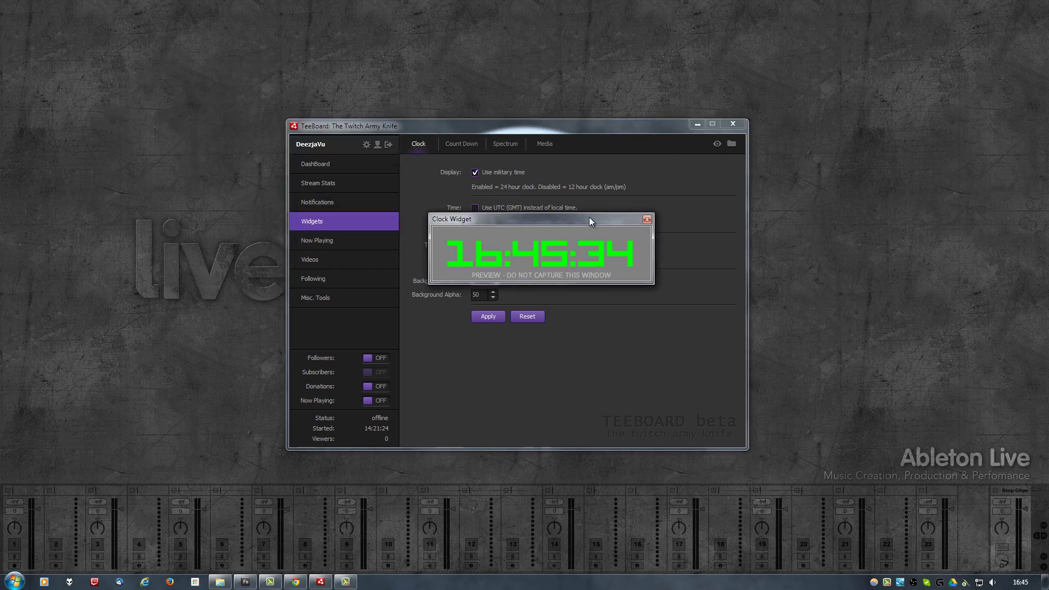
# Step: Open Flash Player's global settings from the clock preview and bring up the advanced Trusted Location Settings
pyautogui.rightClick(502, 246)
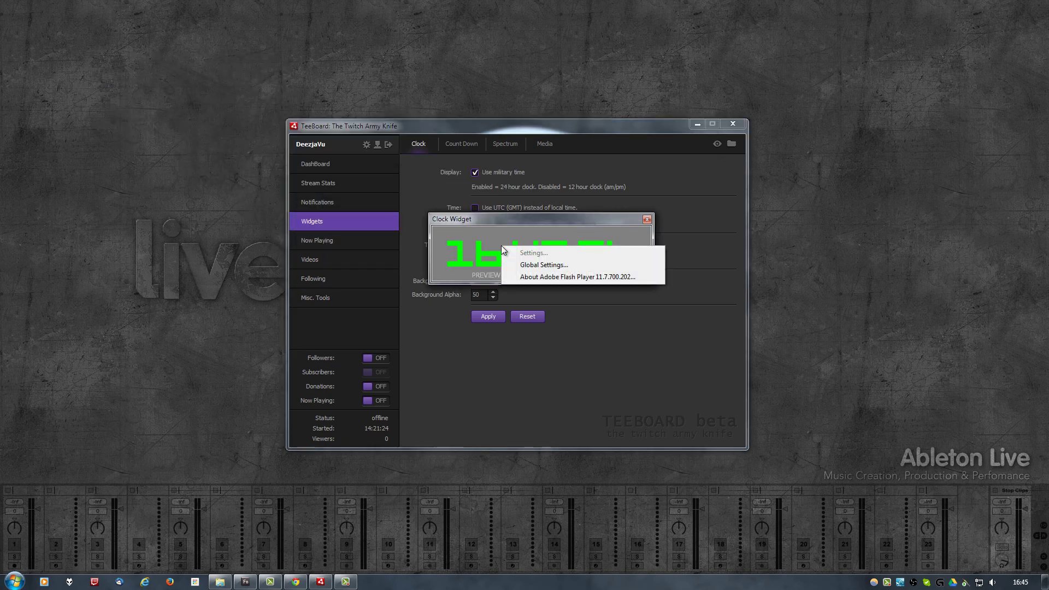
pyautogui.click(530, 265)
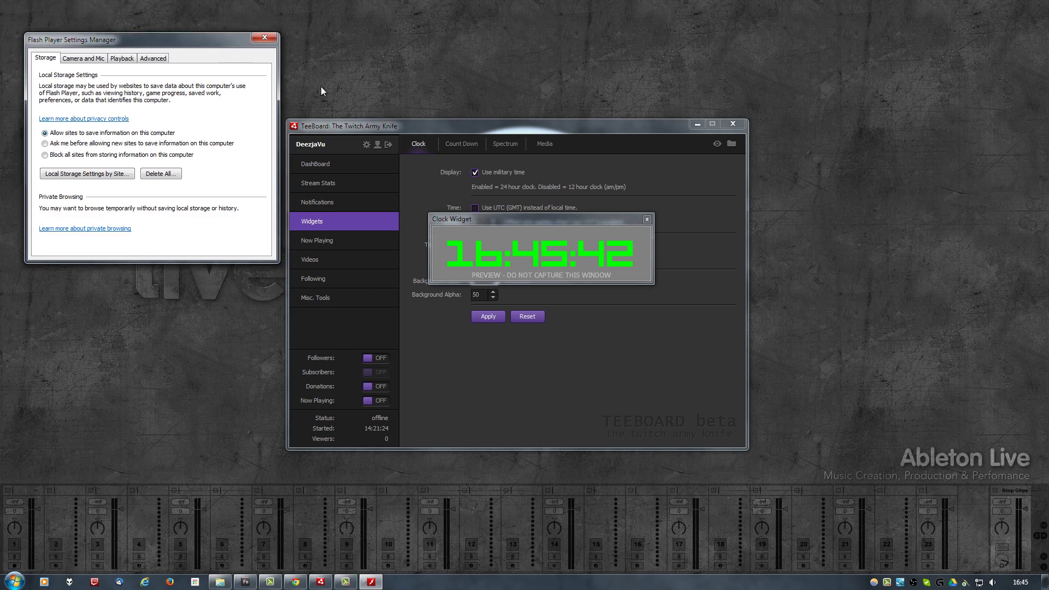
pyautogui.moveTo(630, 223); pyautogui.dragTo(962, 187)
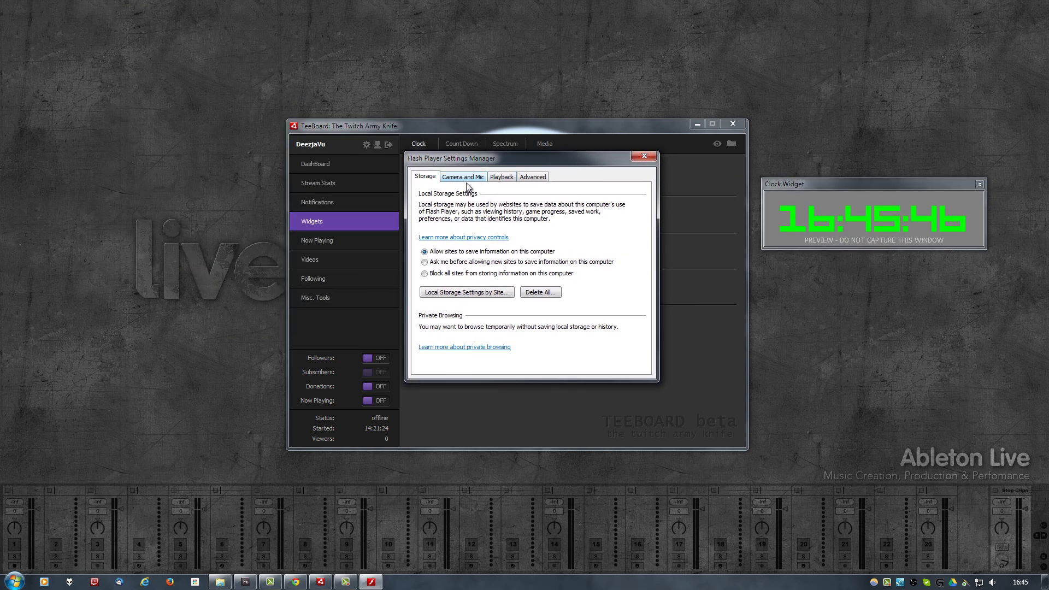
pyautogui.click(530, 176)
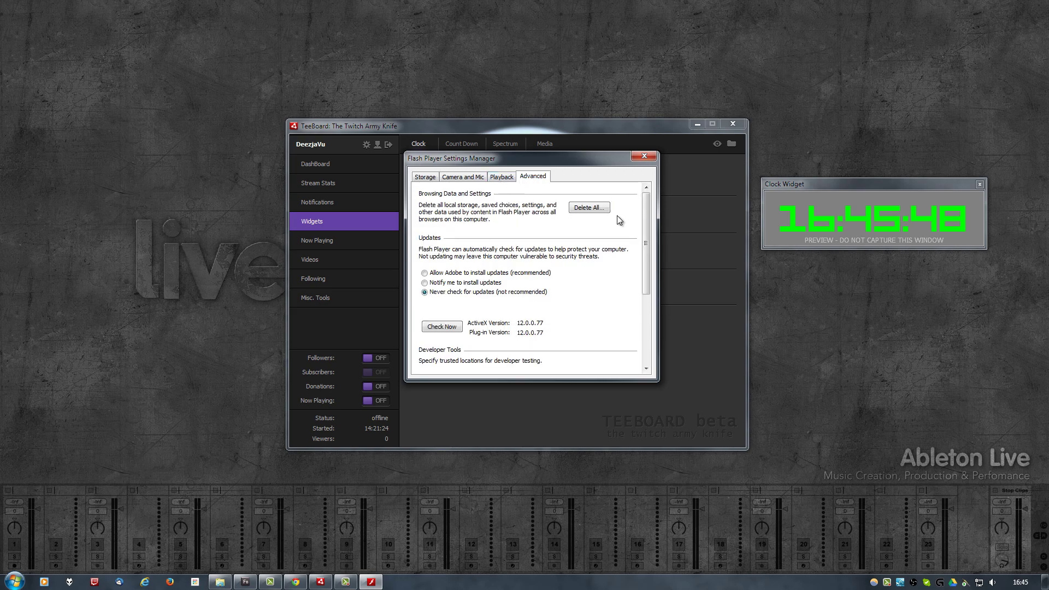
pyautogui.moveTo(646, 214); pyautogui.dragTo(640, 271)
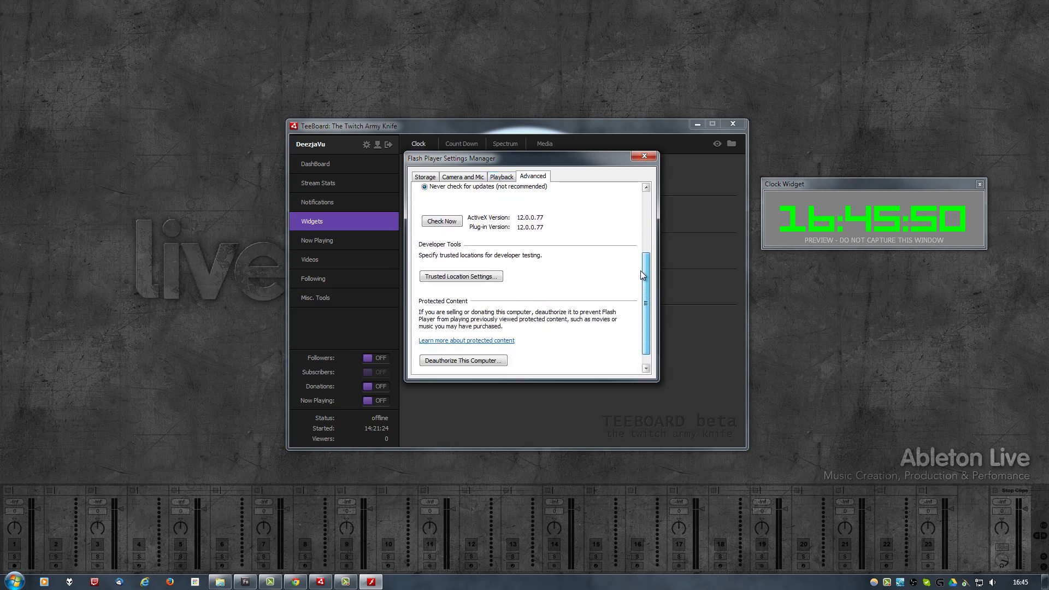
pyautogui.click(477, 277)
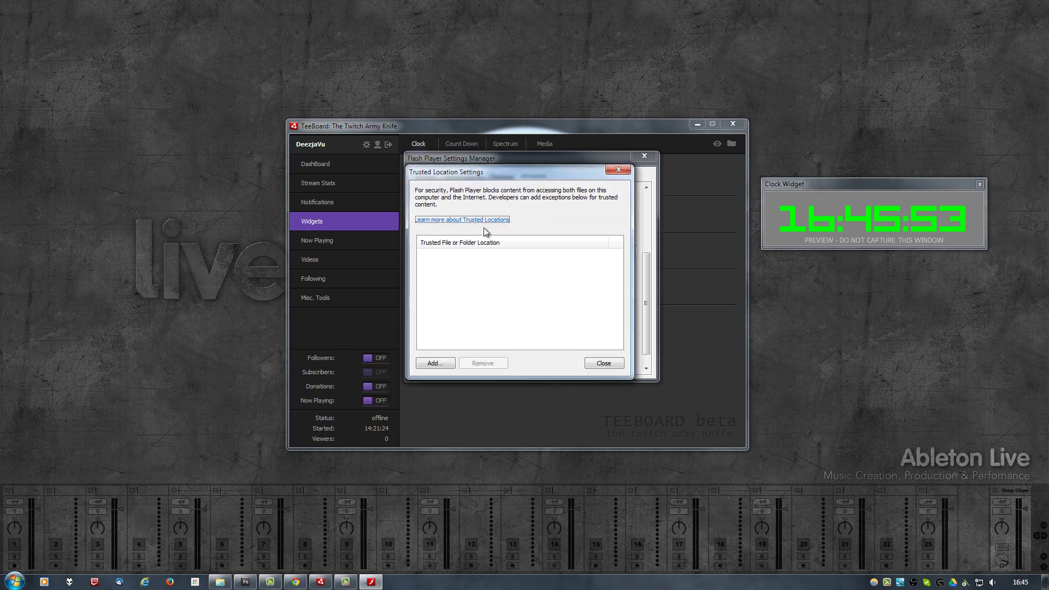
# Step: Add the widgets folder inside My Documents\TeeBoard as a trusted folder location
pyautogui.click(438, 364)
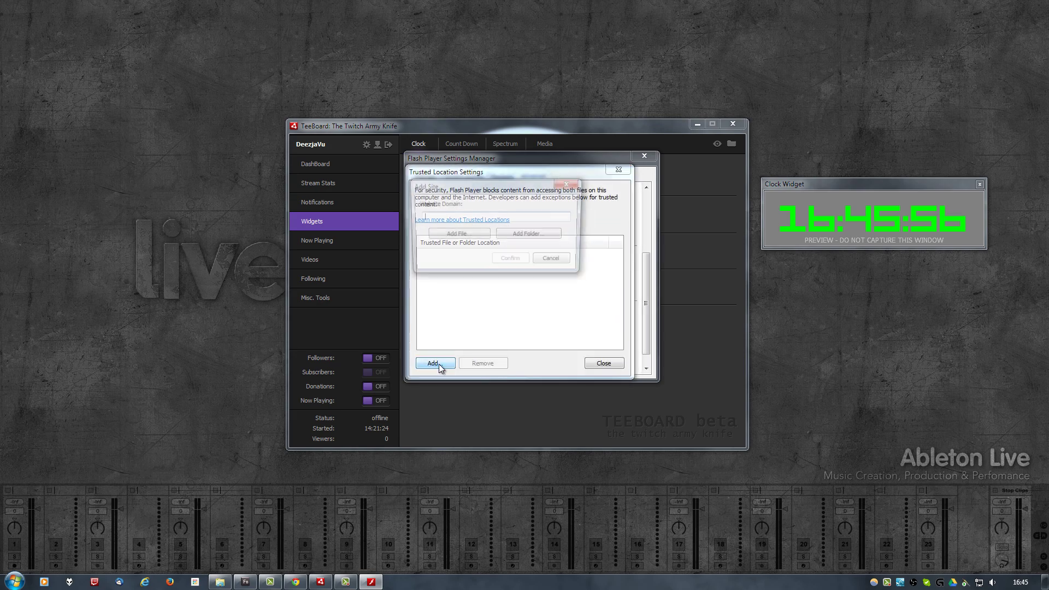
pyautogui.click(516, 234)
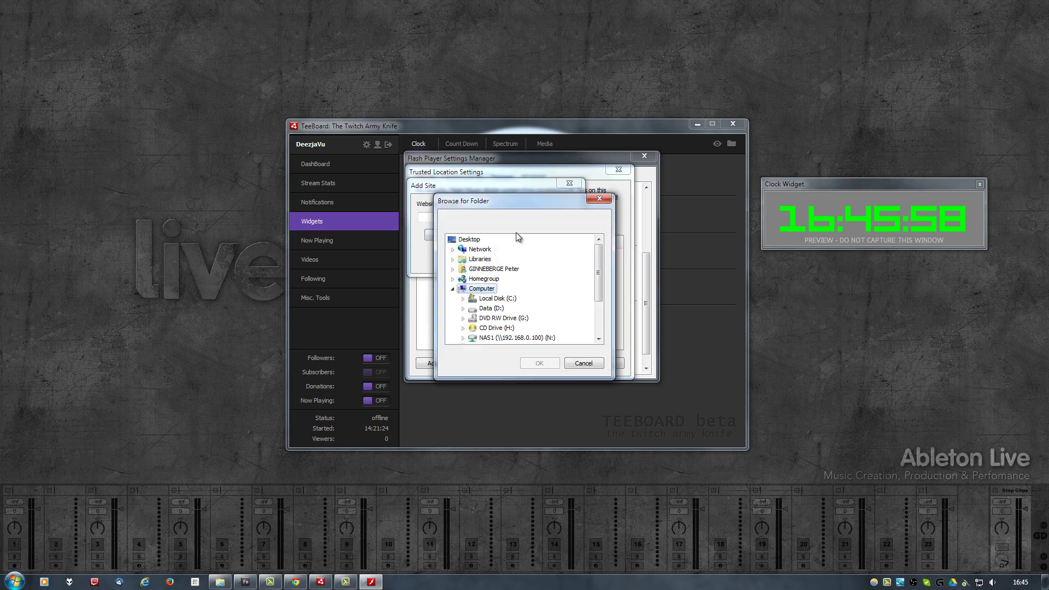
pyautogui.click(452, 289)
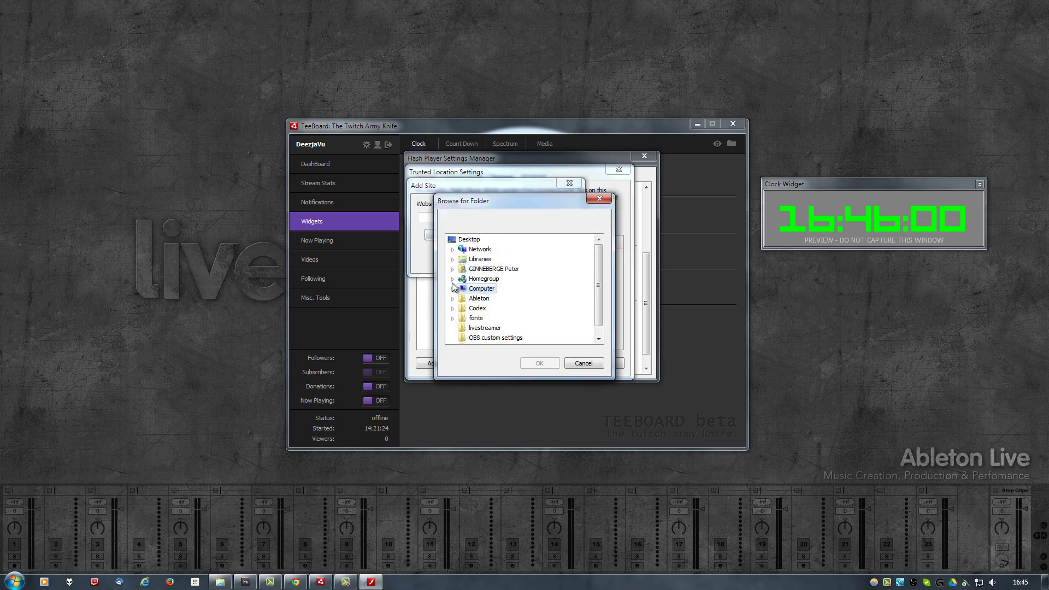
pyautogui.click(452, 269)
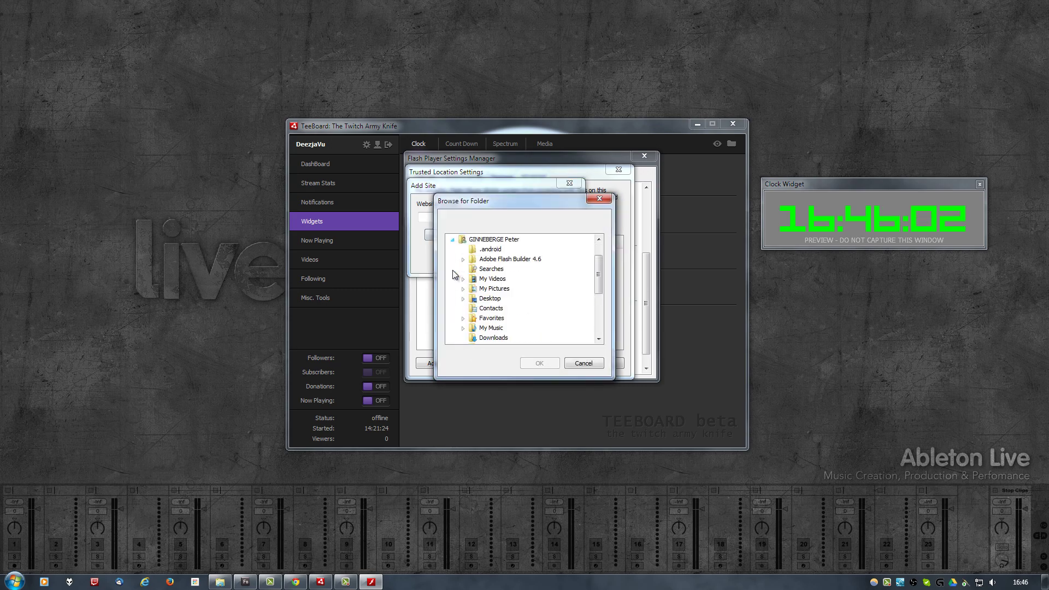
pyautogui.moveTo(600, 271); pyautogui.dragTo(598, 285)
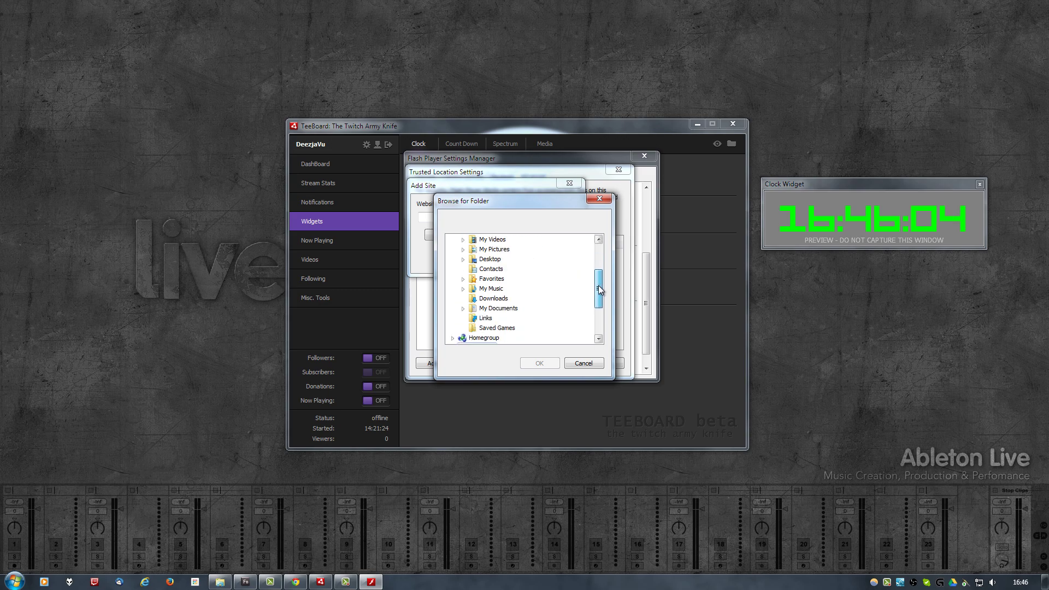
pyautogui.click(464, 308)
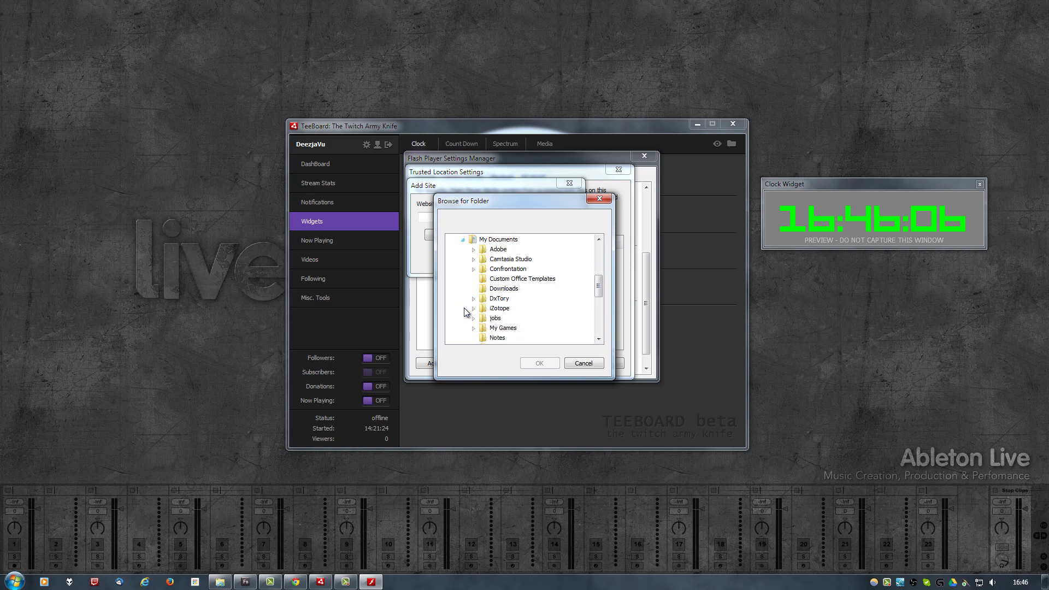
pyautogui.moveTo(599, 283); pyautogui.dragTo(596, 304)
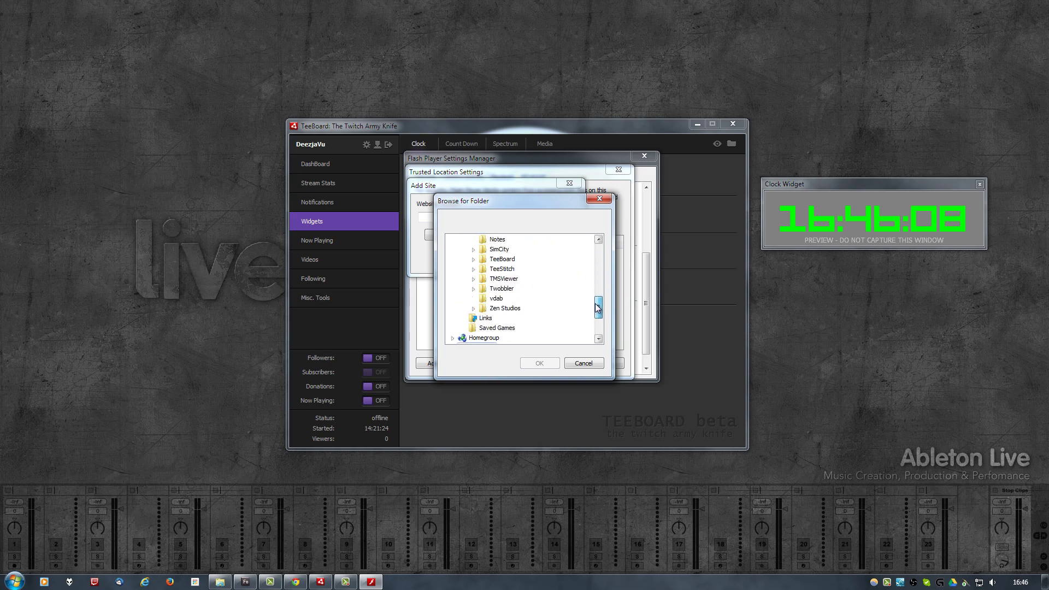
pyautogui.click(474, 259)
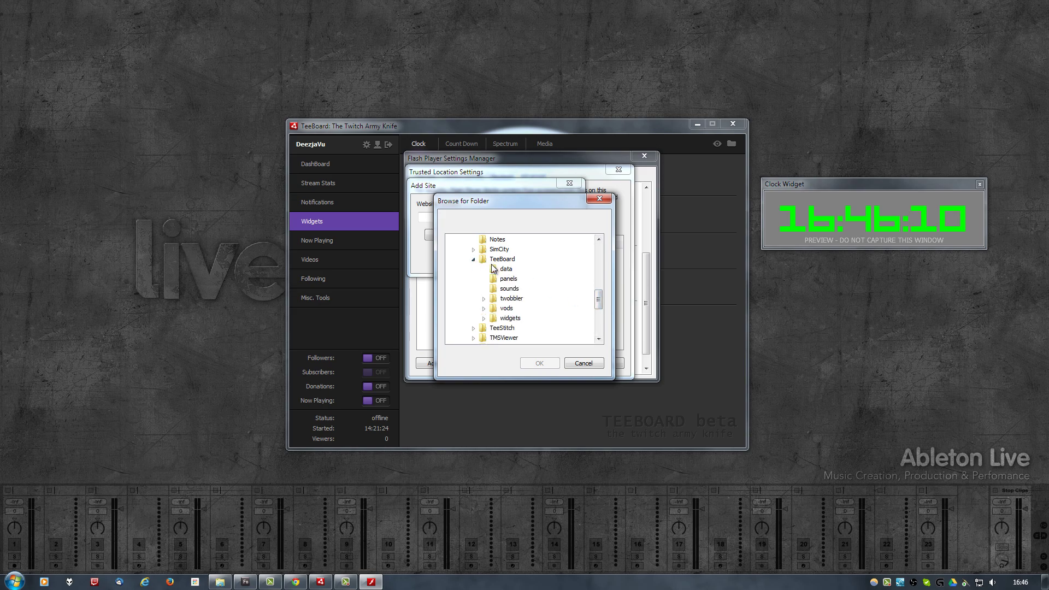
pyautogui.click(511, 319)
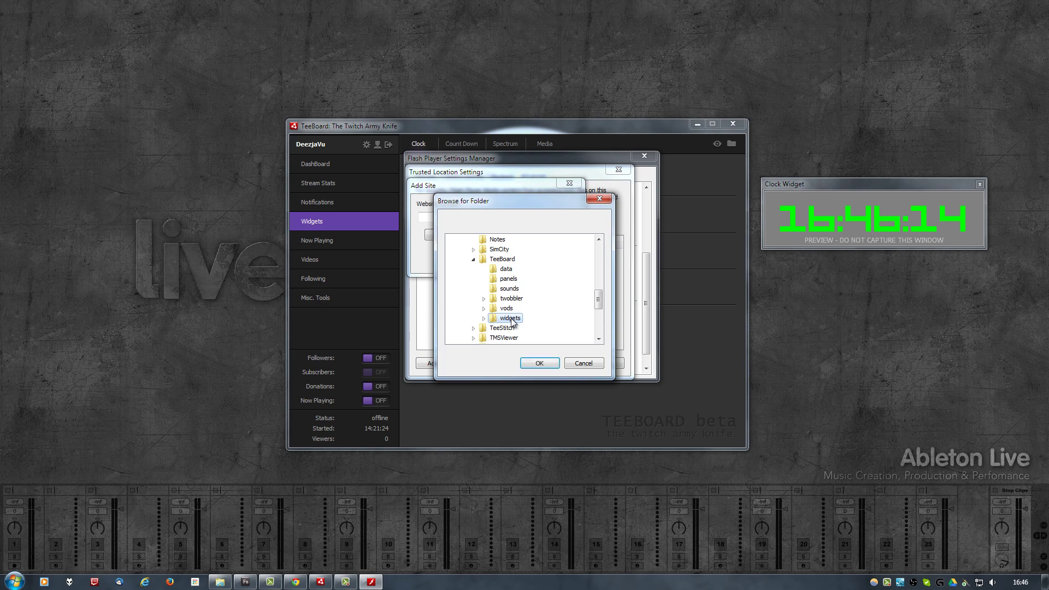
pyautogui.click(540, 363)
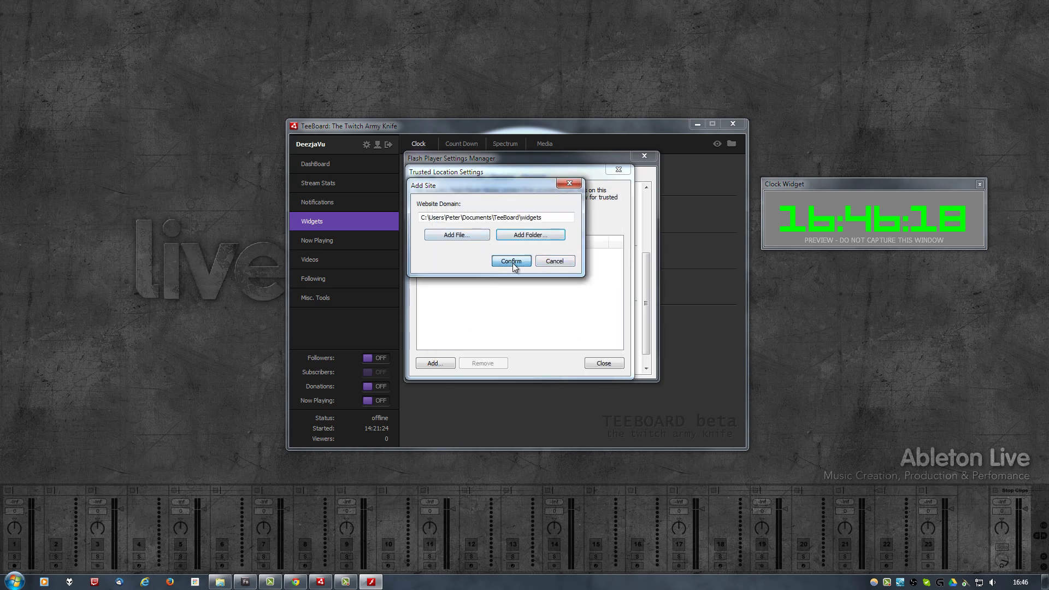
pyautogui.click(512, 262)
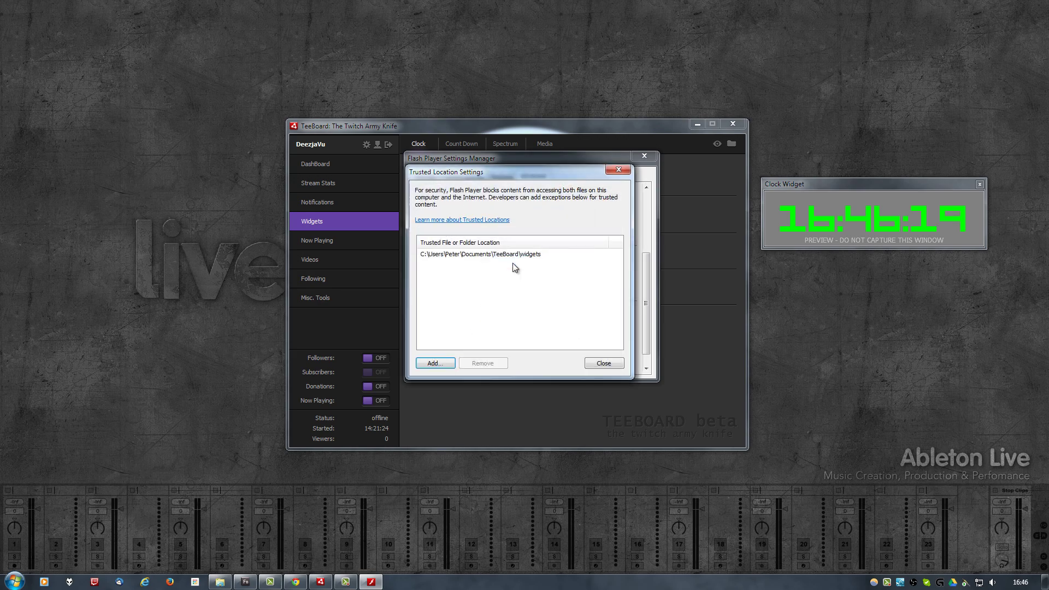
pyautogui.click(431, 364)
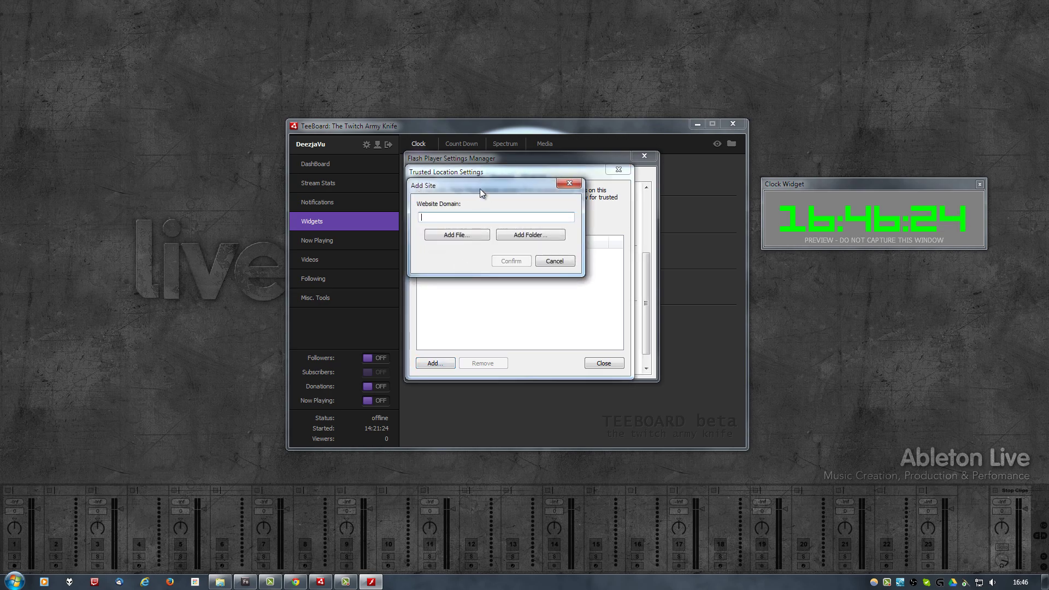
pyautogui.moveTo(480, 189); pyautogui.dragTo(500, 221)
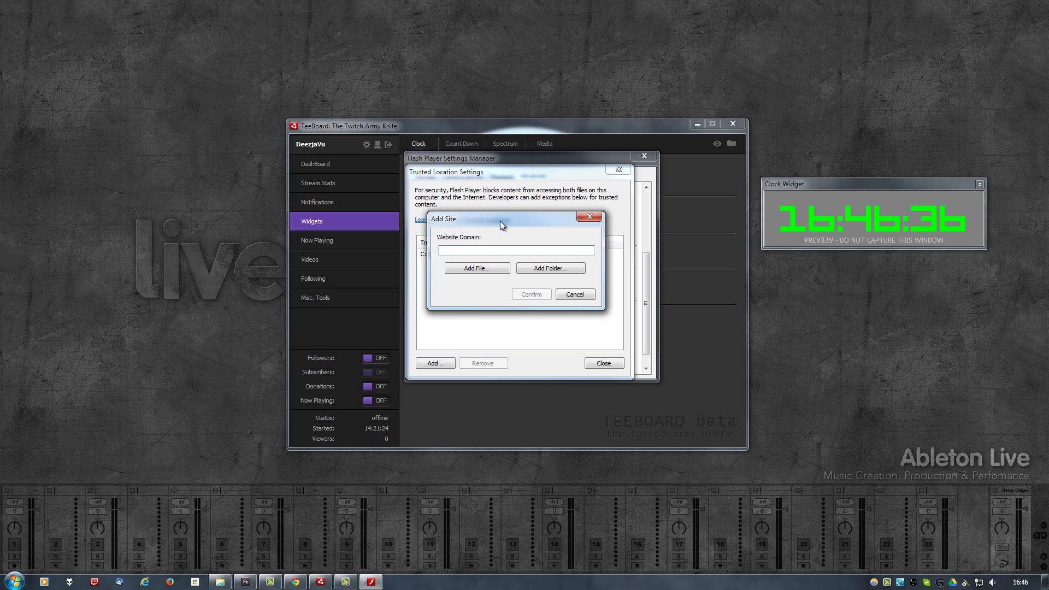
pyautogui.write('http://')
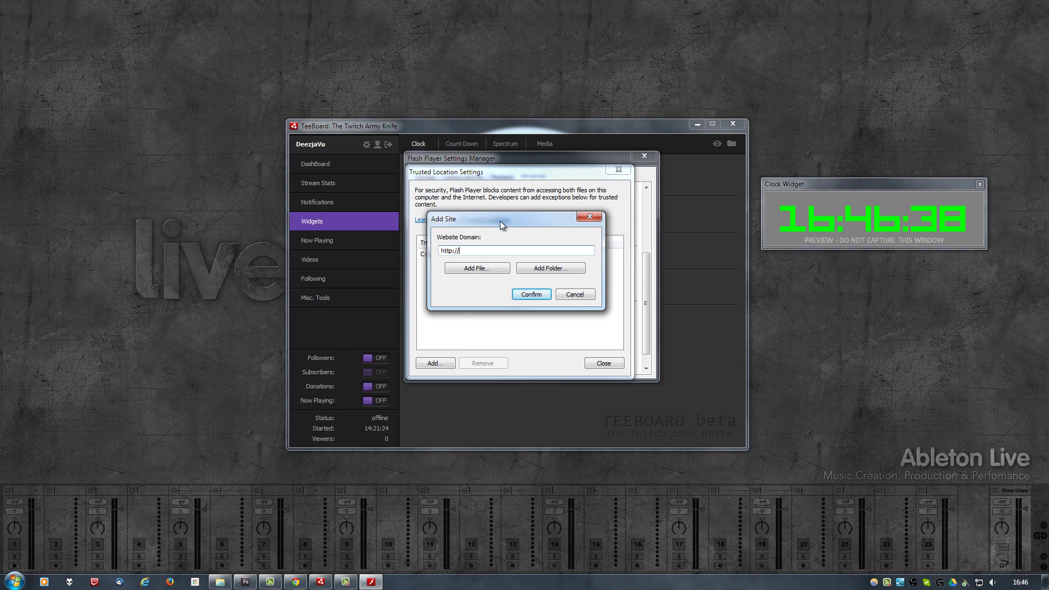
pyautogui.write('absolute')
pyautogui.click(527, 295)
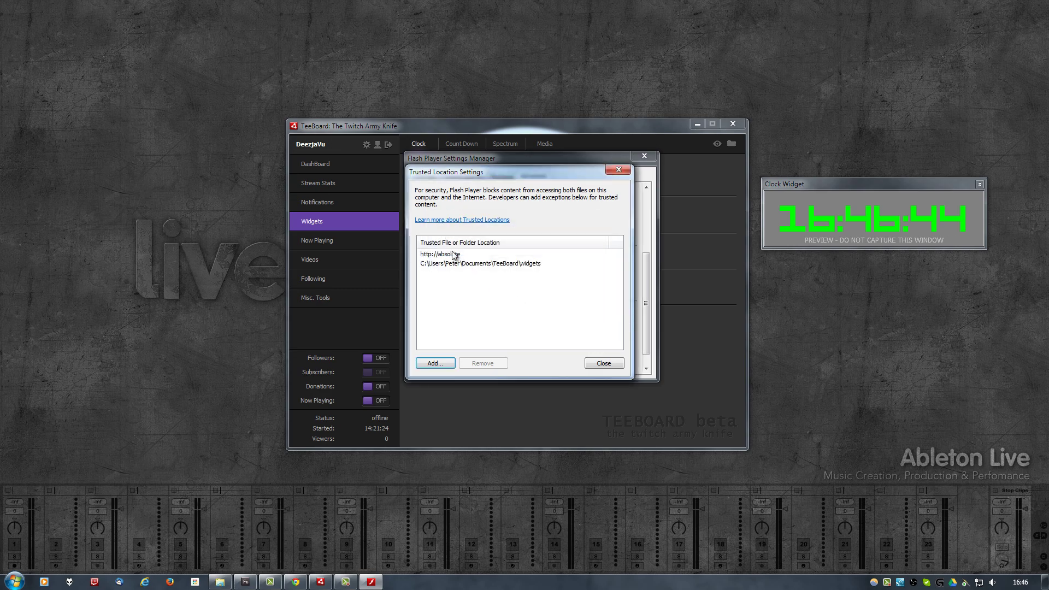
pyautogui.click(451, 258)
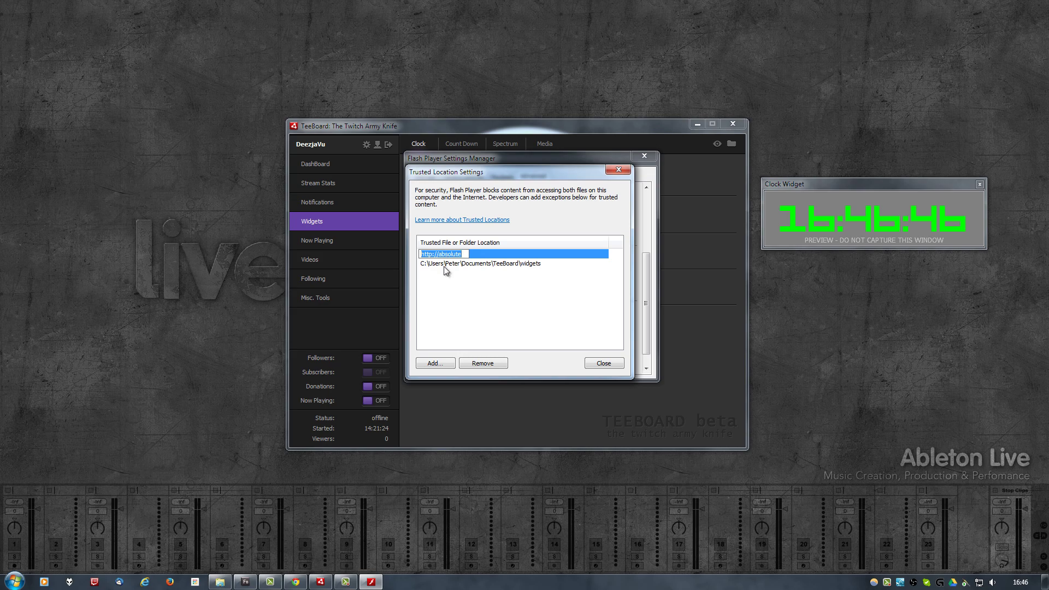
pyautogui.click(446, 264)
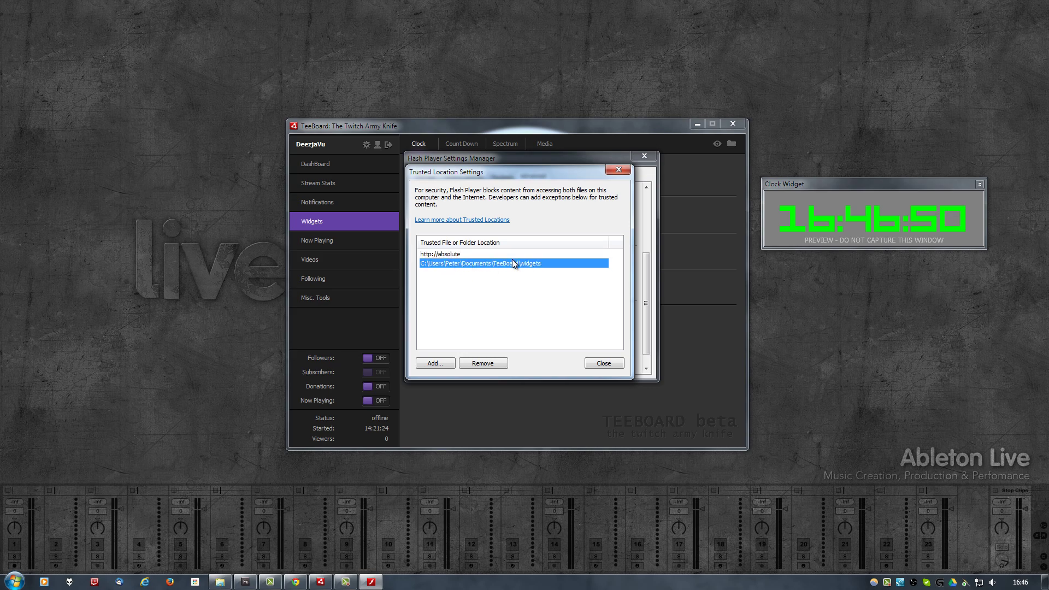
pyautogui.click(594, 362)
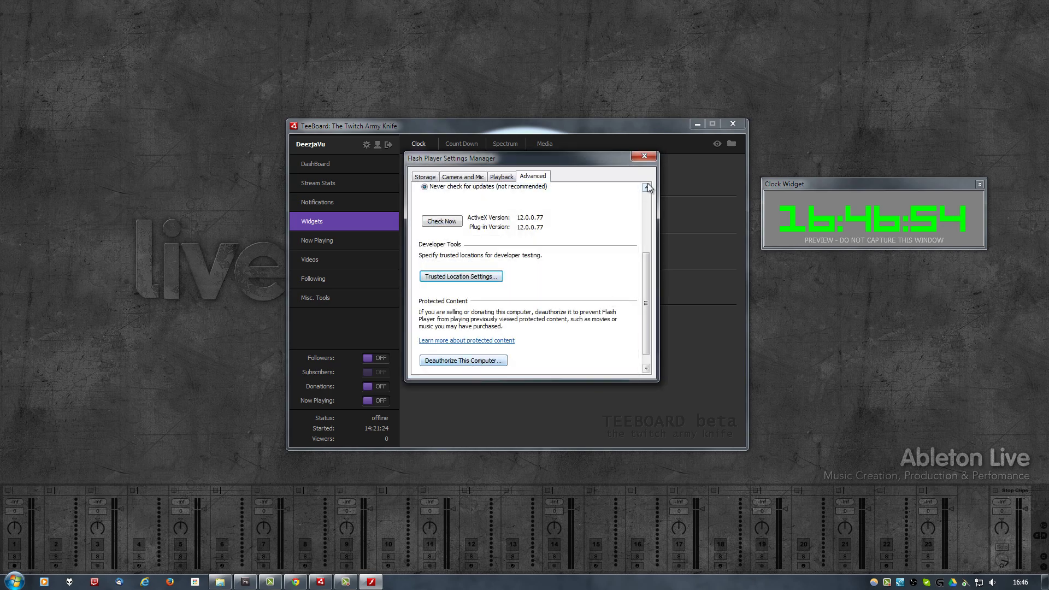
# Step: Close the Flash Player Settings Manager and the Clock widget preview
pyautogui.click(645, 159)
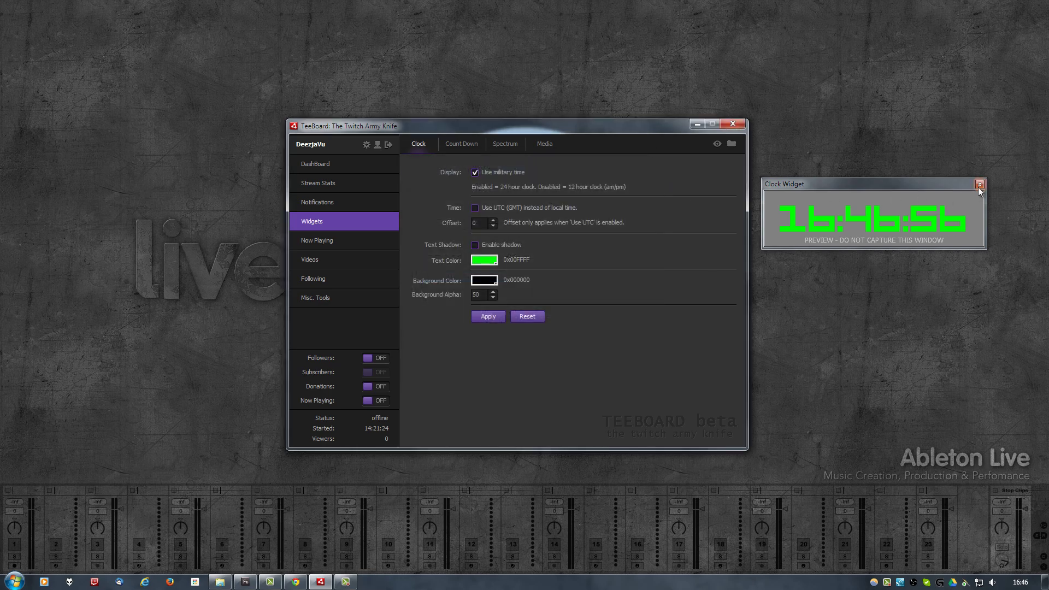
pyautogui.click(979, 186)
pyautogui.hotkey('ctrl', 'alt', 'Right')
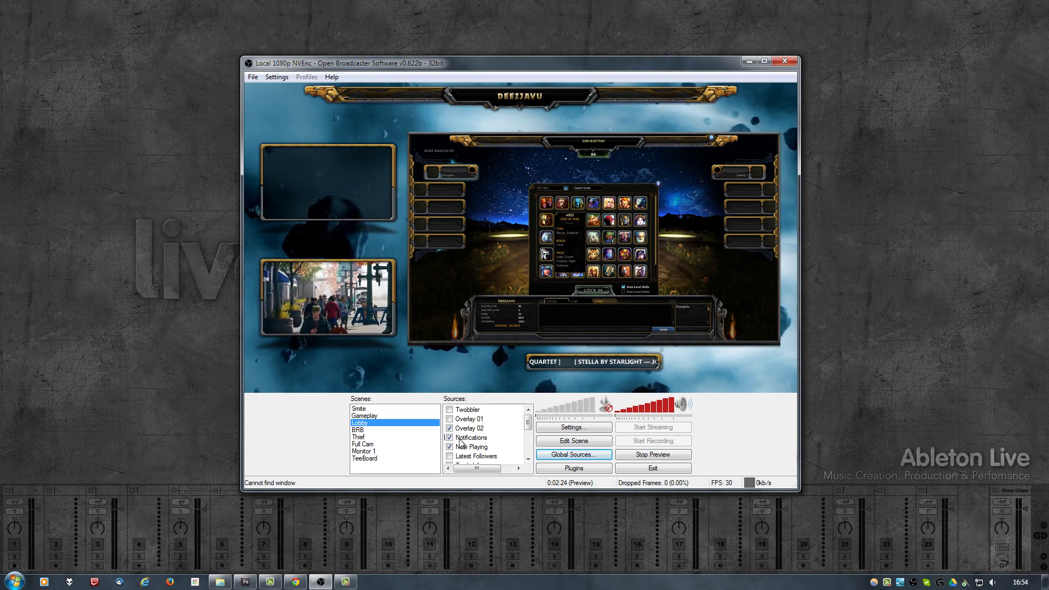
# Step: In Open Broadcaster Software, add a CLR Browser global source named Clock
pyautogui.click(560, 454)
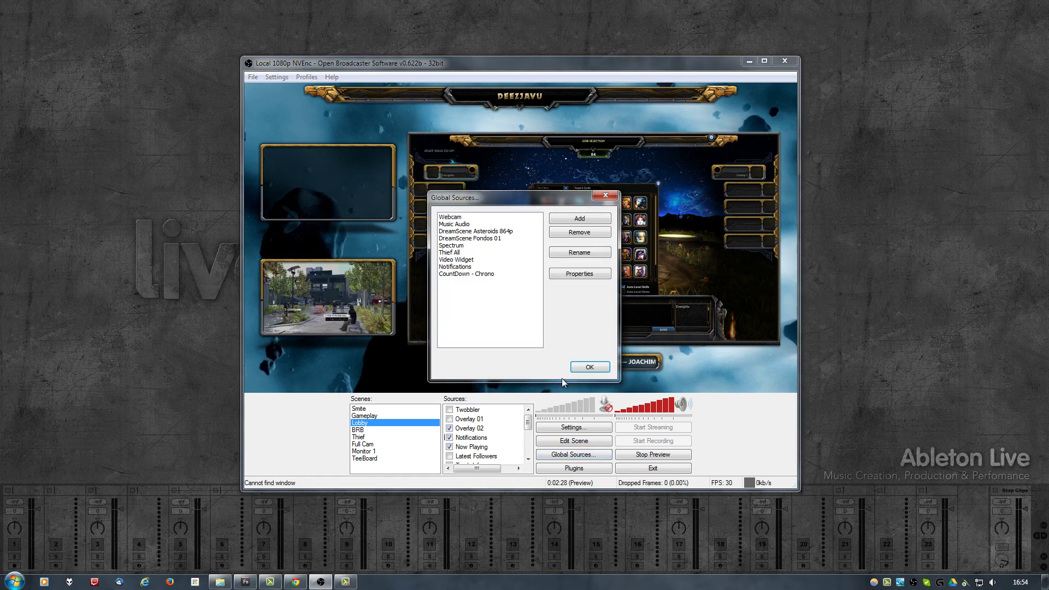
pyautogui.click(573, 221)
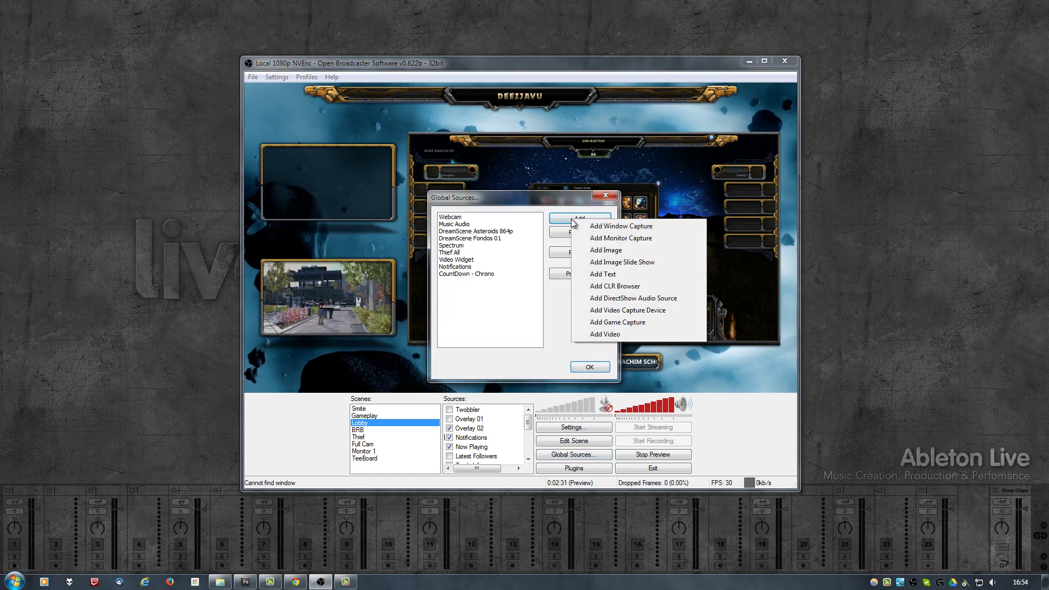
pyautogui.click(603, 287)
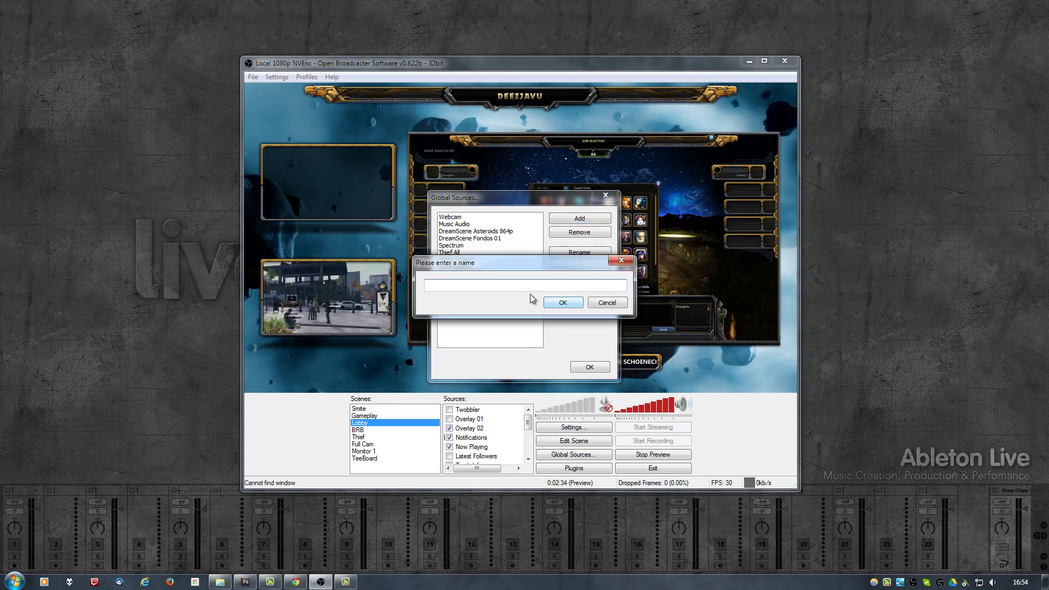
pyautogui.write('Cl')
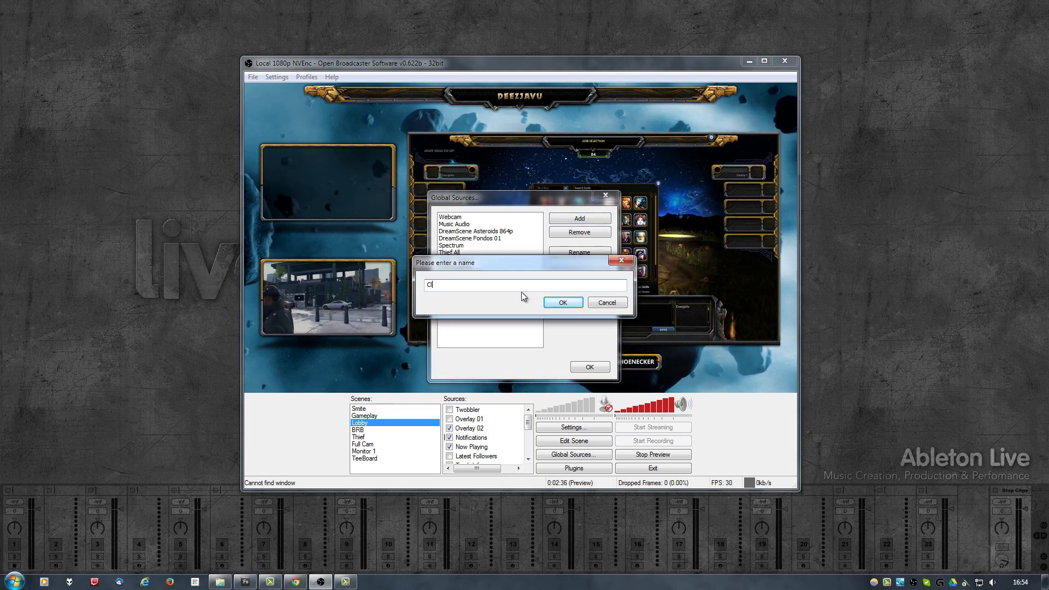
pyautogui.write('ock')
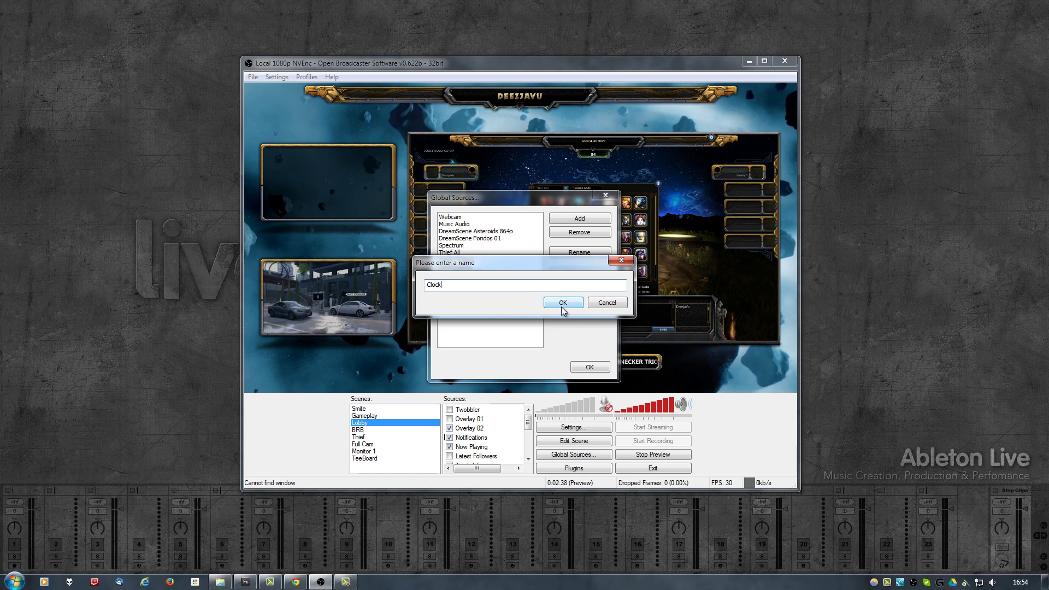
pyautogui.click(563, 303)
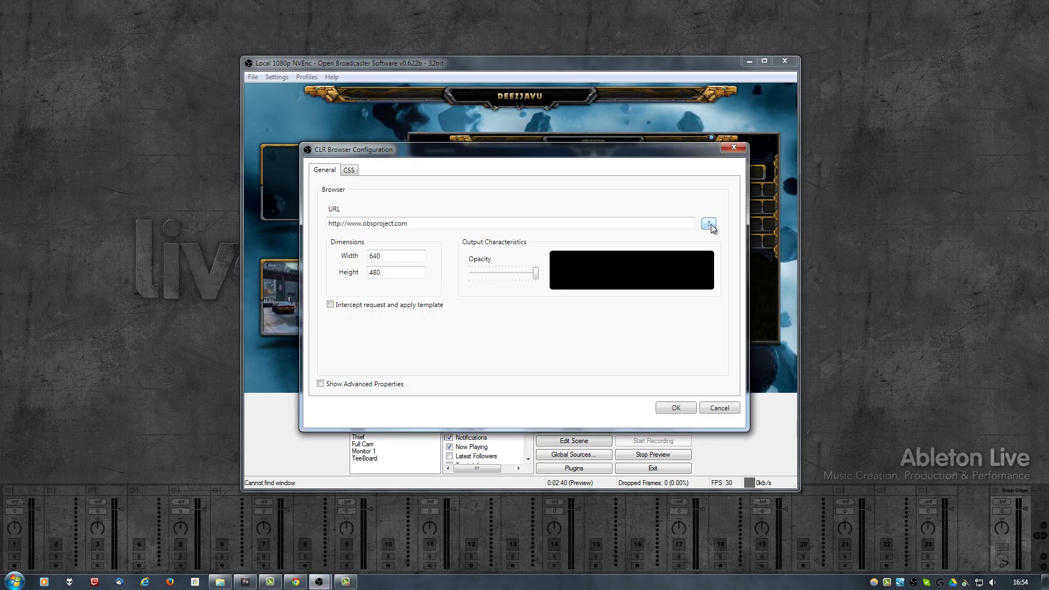
# Step: Point the Clock source to teeboard-clock.html in TeeBoard's widgets\clock folder, set its size to 400 by 100, and save the global sources
pyautogui.click(709, 224)
pyautogui.moveTo(609, 175); pyautogui.dragTo(567, 176)
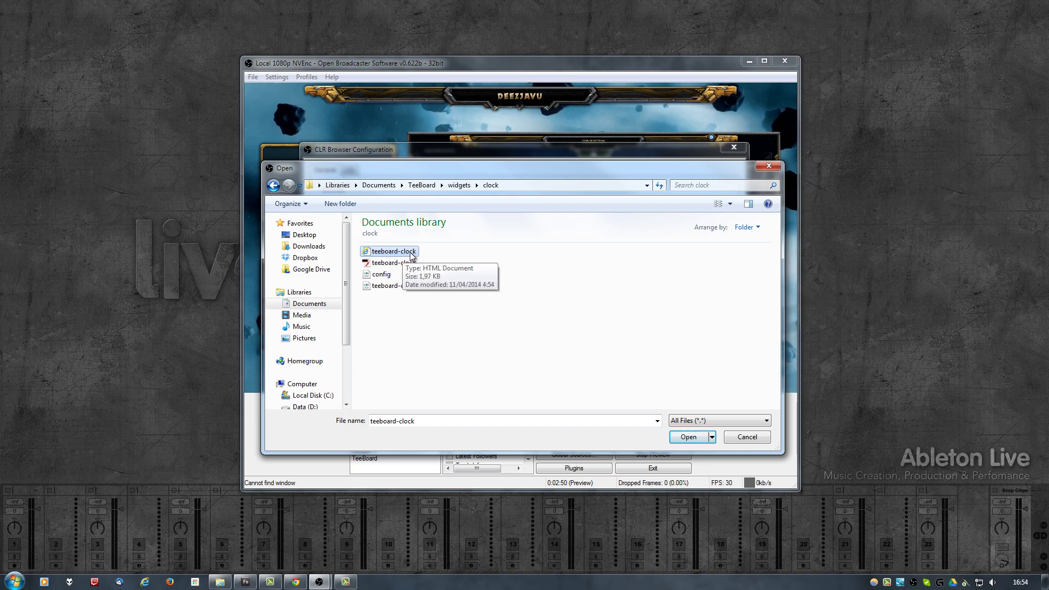
pyautogui.click(687, 437)
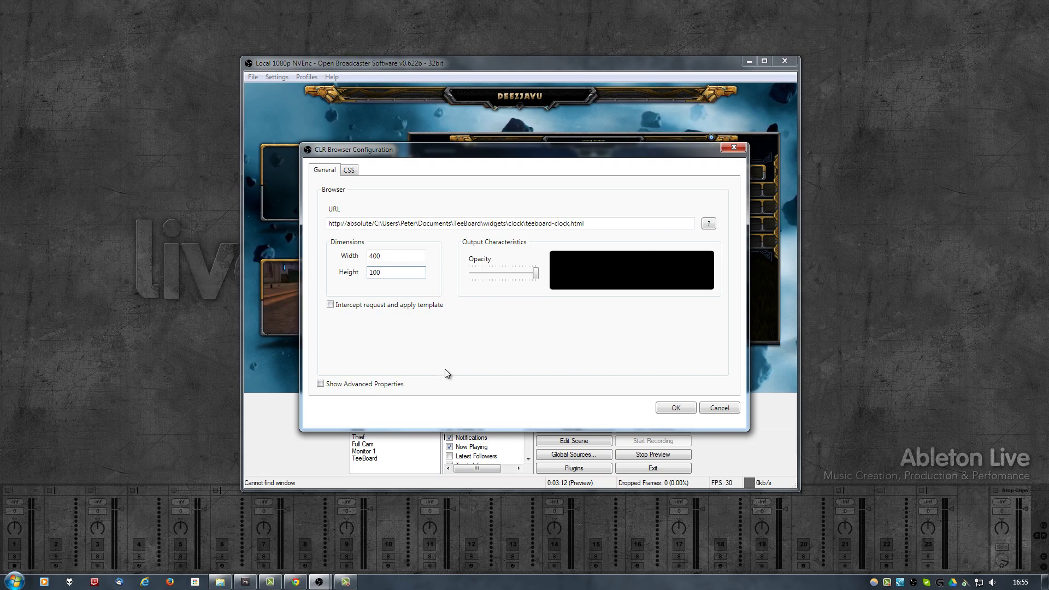
pyautogui.click(665, 409)
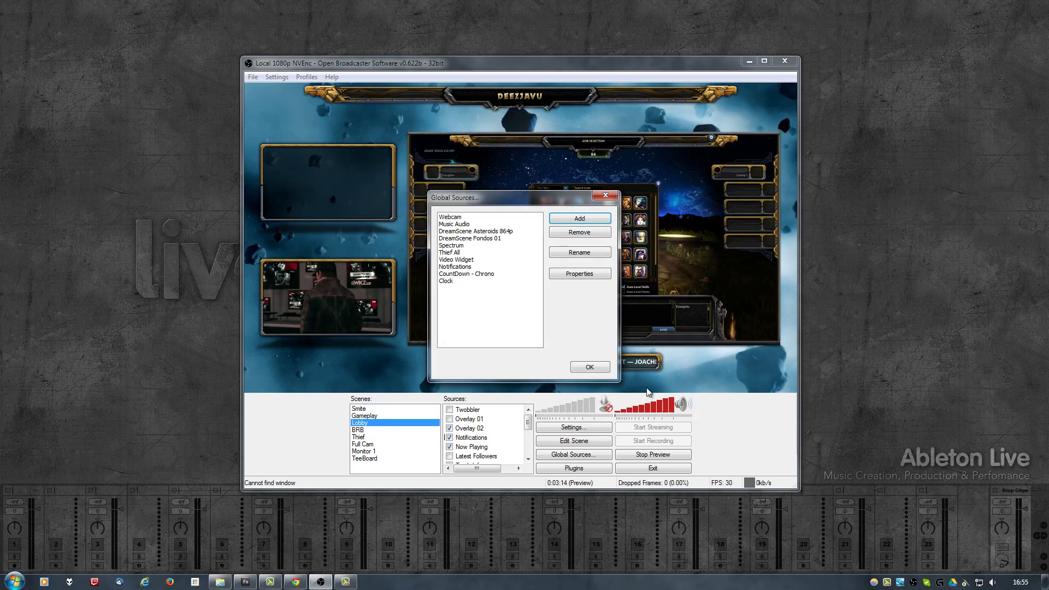
pyautogui.click(588, 367)
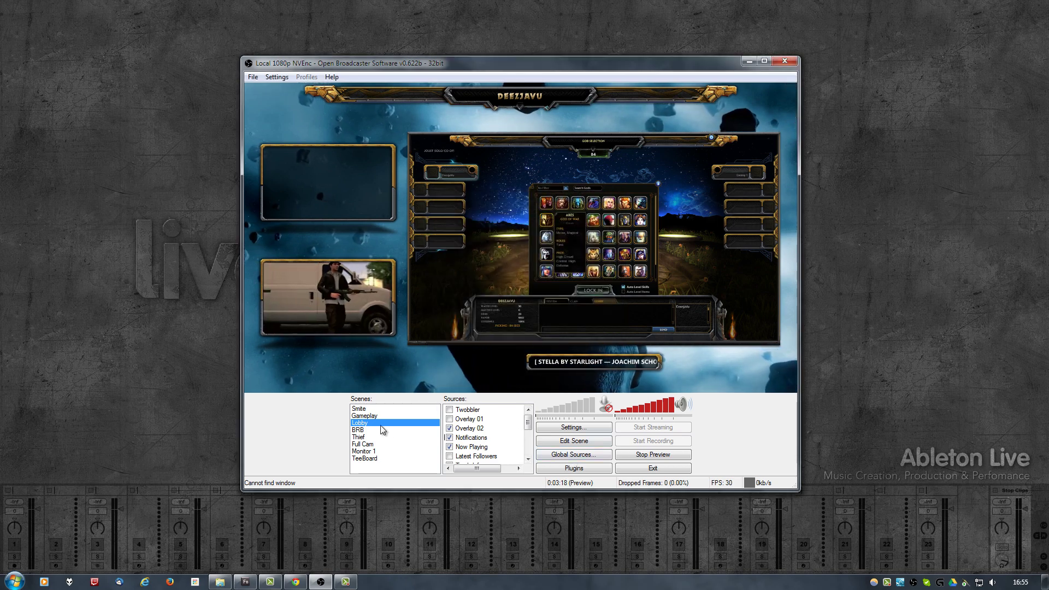
# Step: Add the Clock global source to the Lobby scene and place it, scaled down, below the lower video frame
pyautogui.rightClick(497, 437)
pyautogui.moveTo(546, 441)
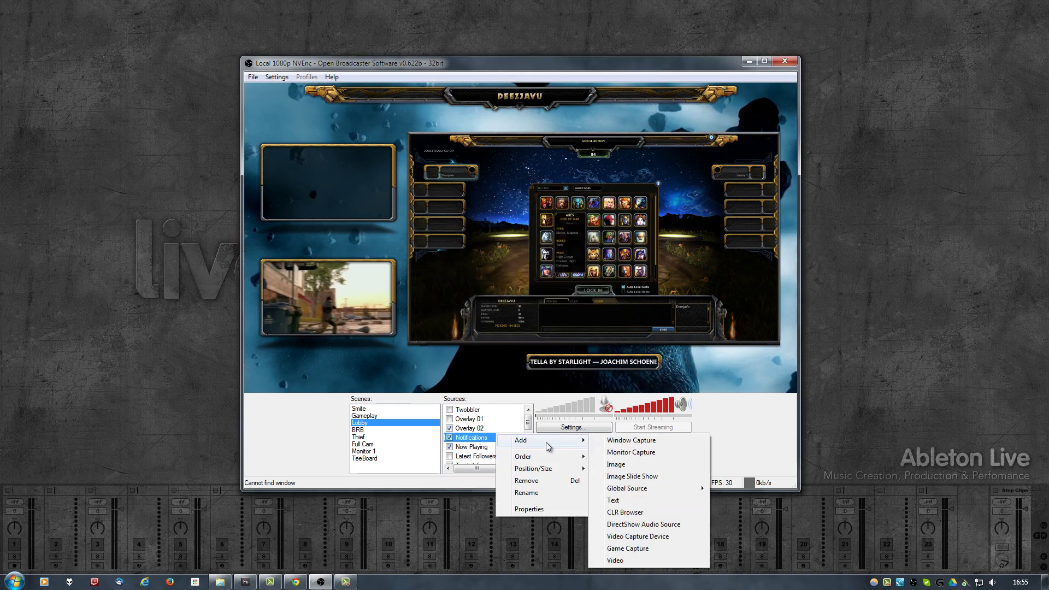
pyautogui.moveTo(656, 488)
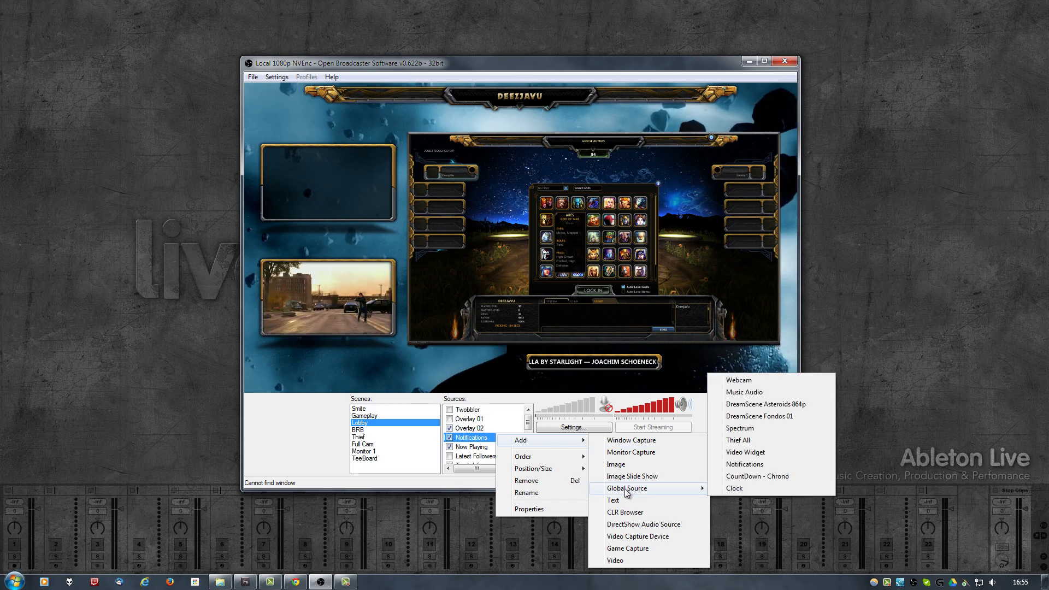
pyautogui.click(743, 489)
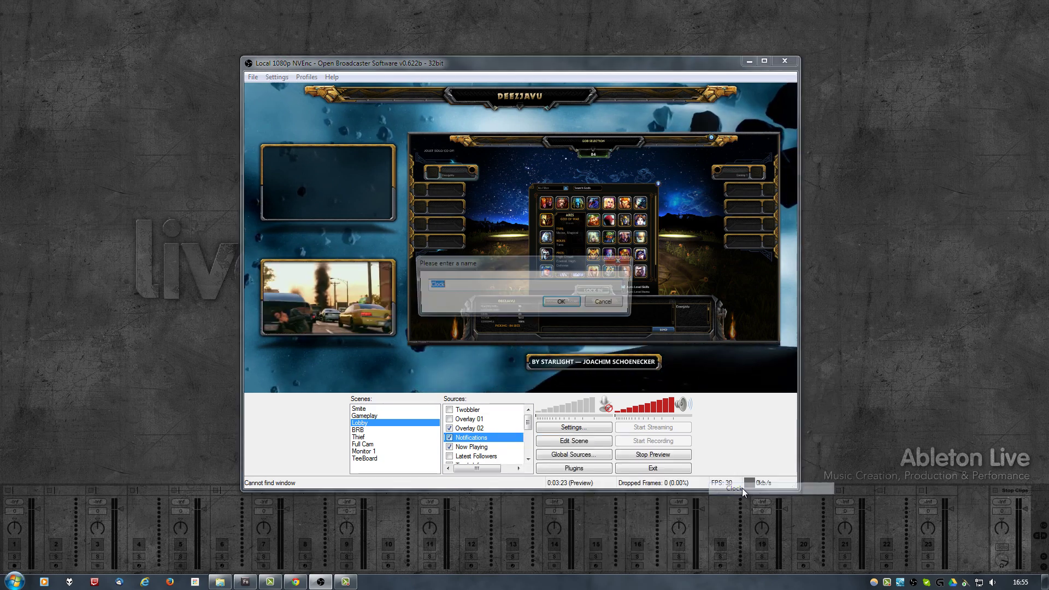
pyautogui.click(552, 305)
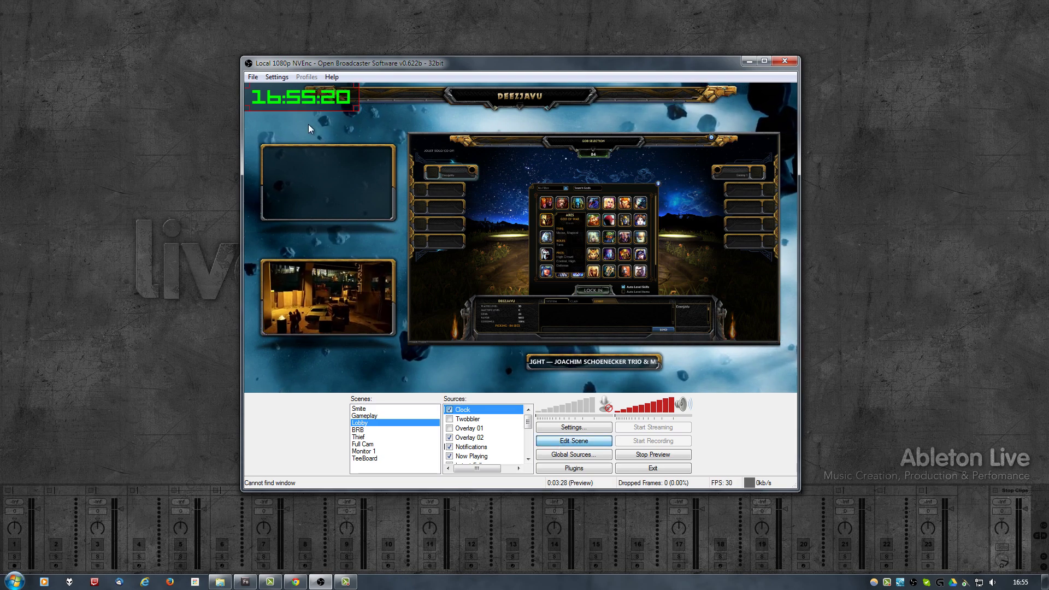
pyautogui.moveTo(303, 95); pyautogui.dragTo(299, 364)
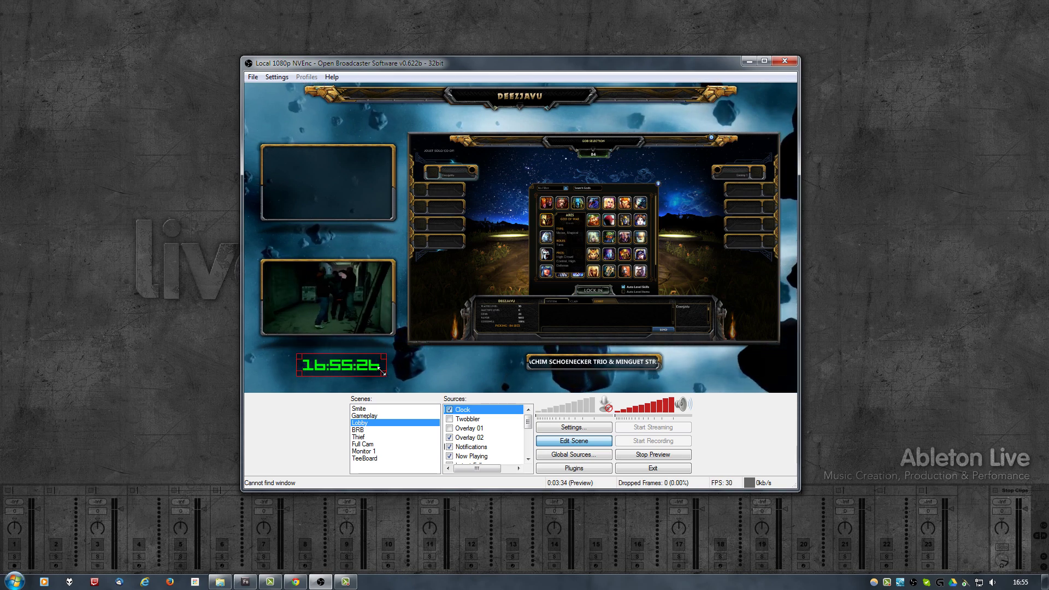
pyautogui.moveTo(382, 372); pyautogui.dragTo(333, 359)
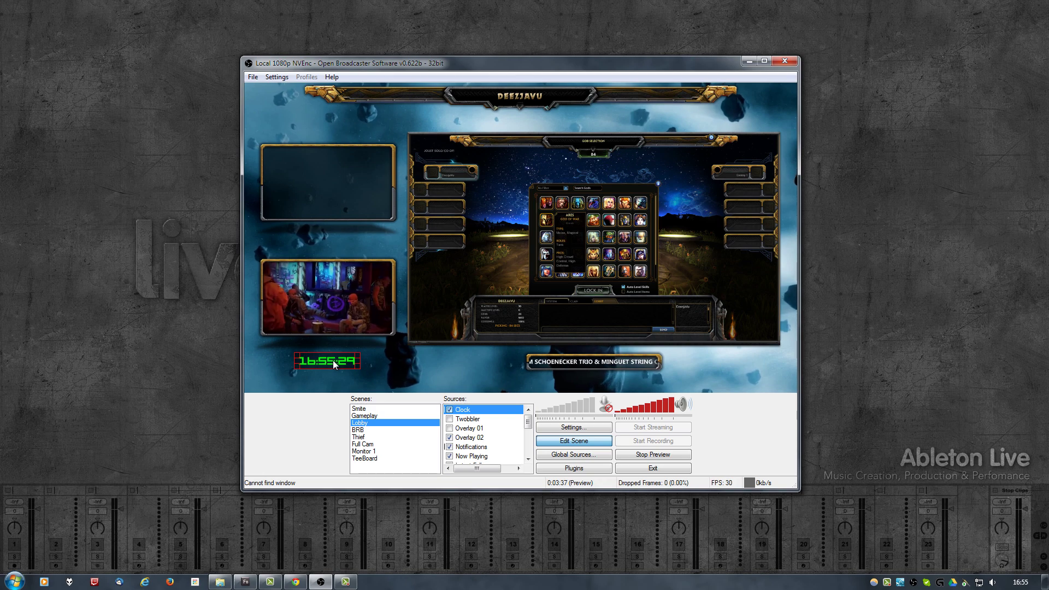
# Step: Add the Clock global source to the Thief scene, keeping the name Clock
pyautogui.click(365, 437)
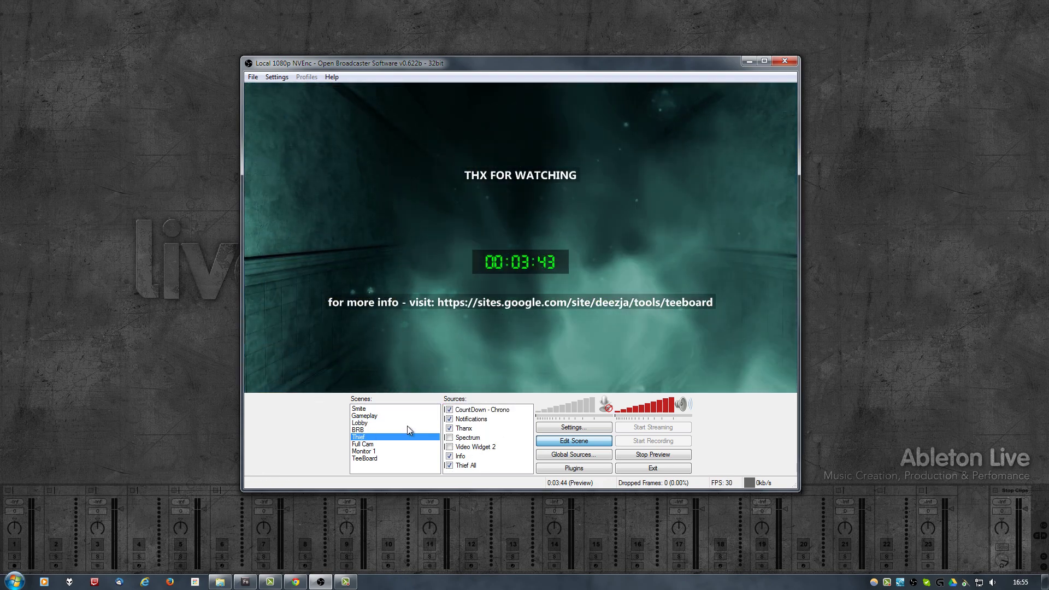
pyautogui.rightClick(503, 427)
pyautogui.moveTo(540, 433)
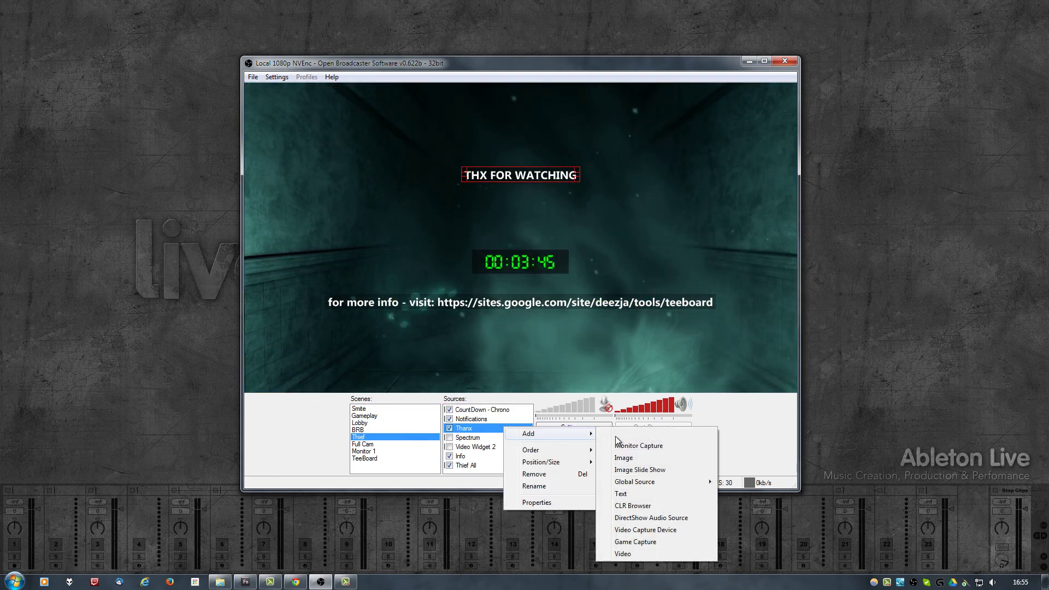
pyautogui.moveTo(617, 483)
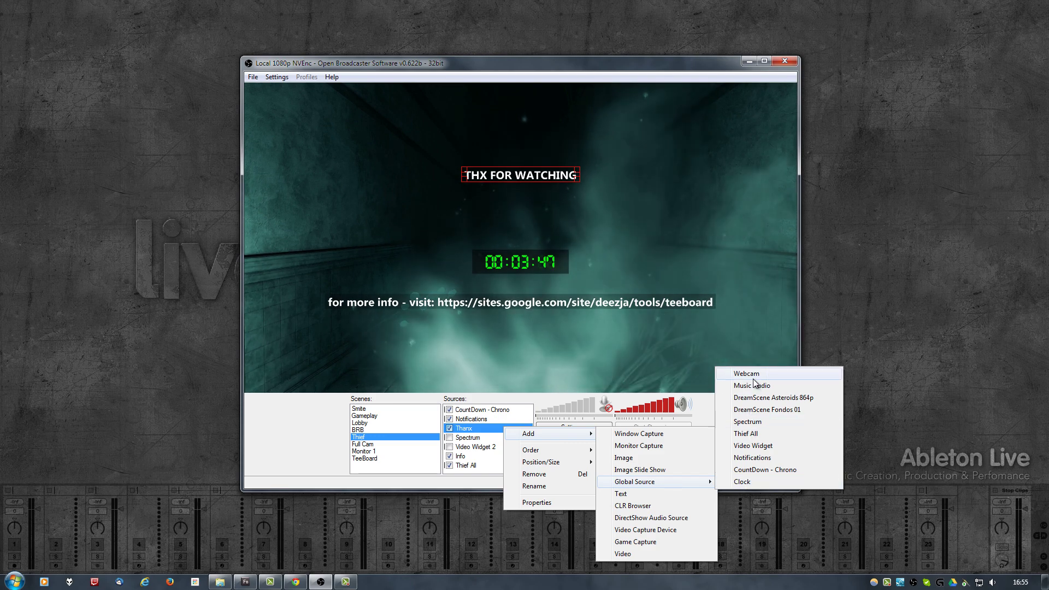
pyautogui.click(742, 482)
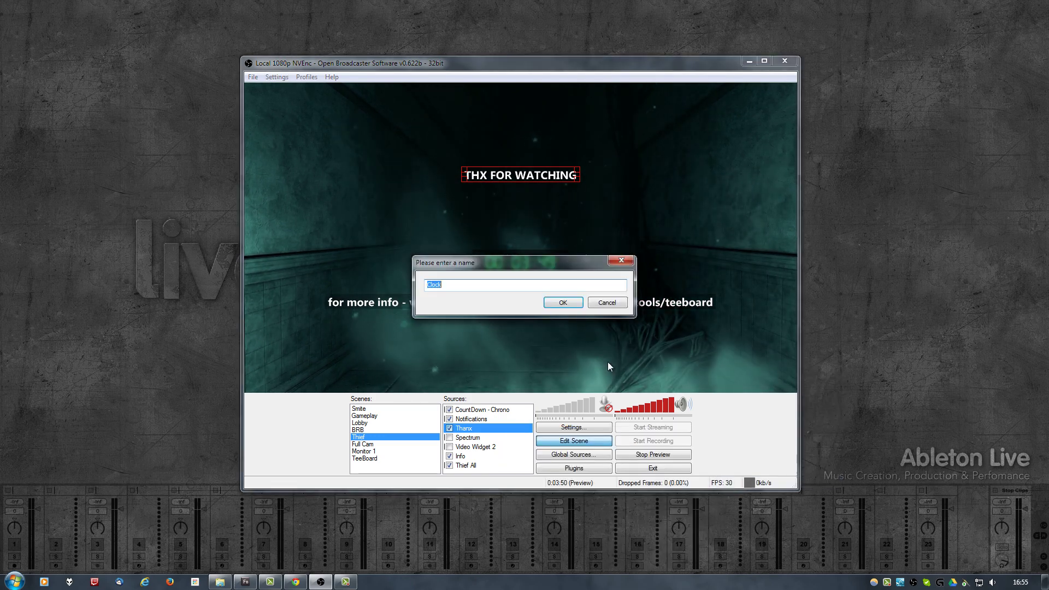
pyautogui.click(557, 302)
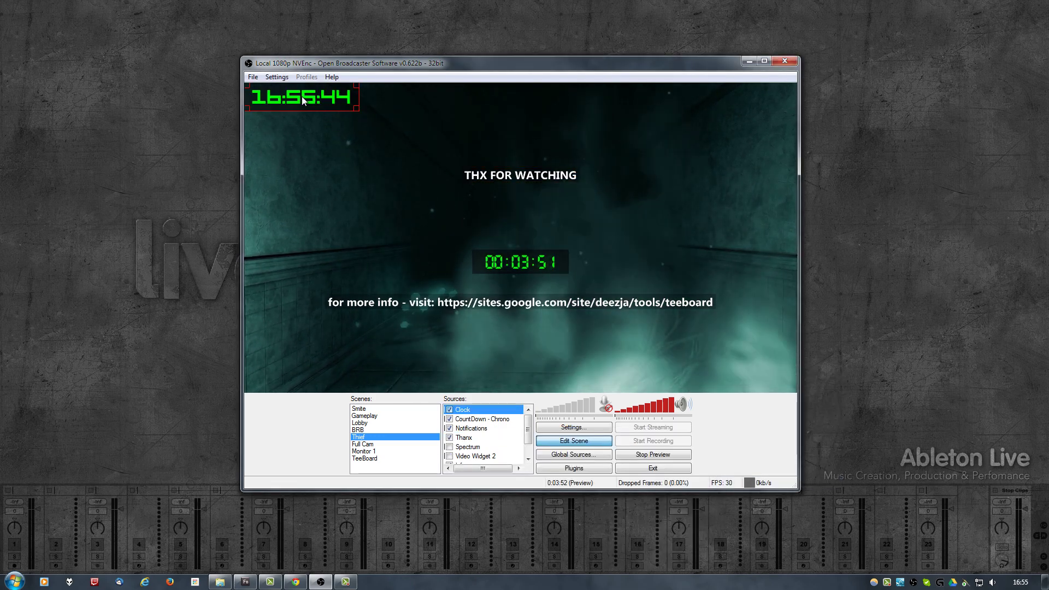
# Step: Center the clock in the Thief scene, move it just above the countdown timer, and return to the Lobby scene
pyautogui.rightClick(519, 218)
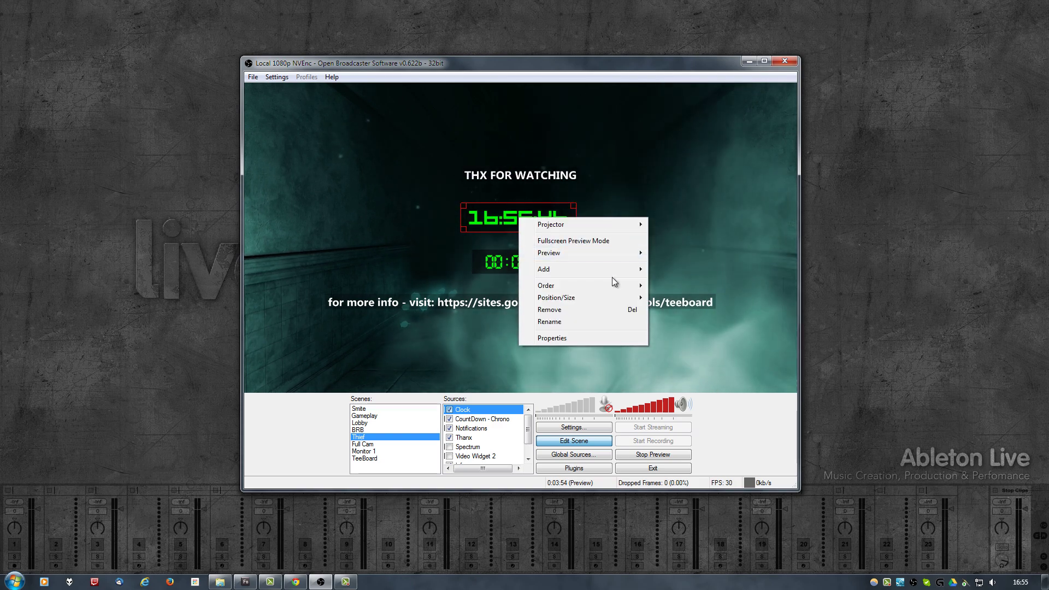
pyautogui.moveTo(616, 302)
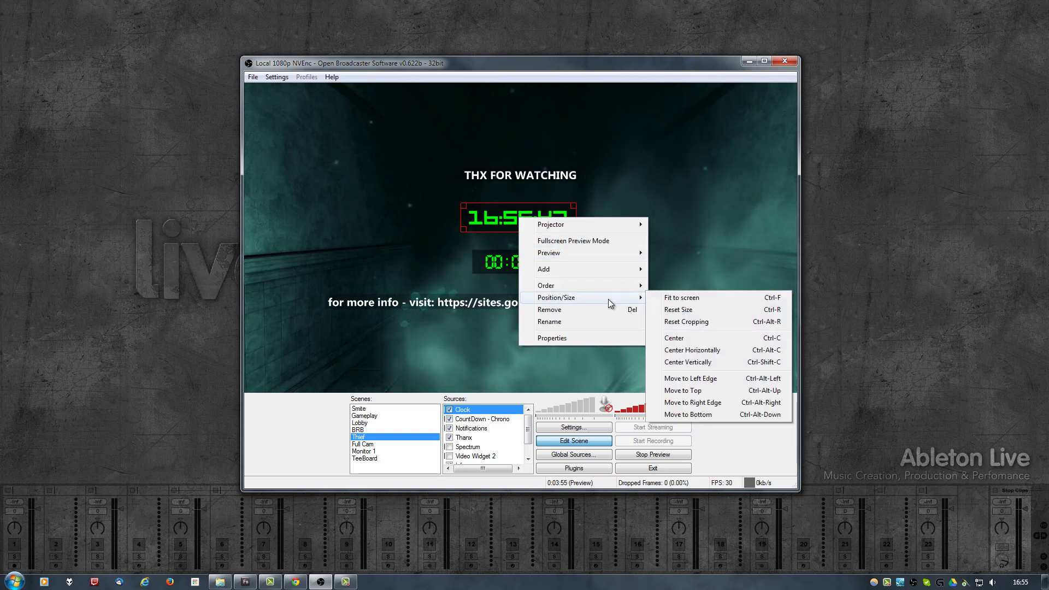
pyautogui.click(678, 339)
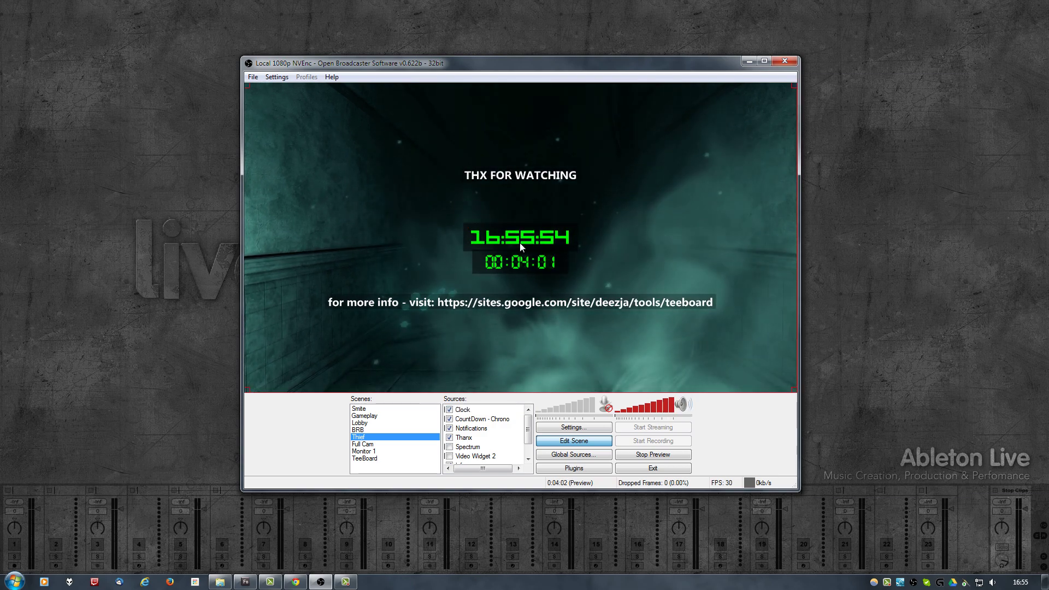
pyautogui.moveTo(543, 221); pyautogui.dragTo(541, 218)
pyautogui.click(536, 210)
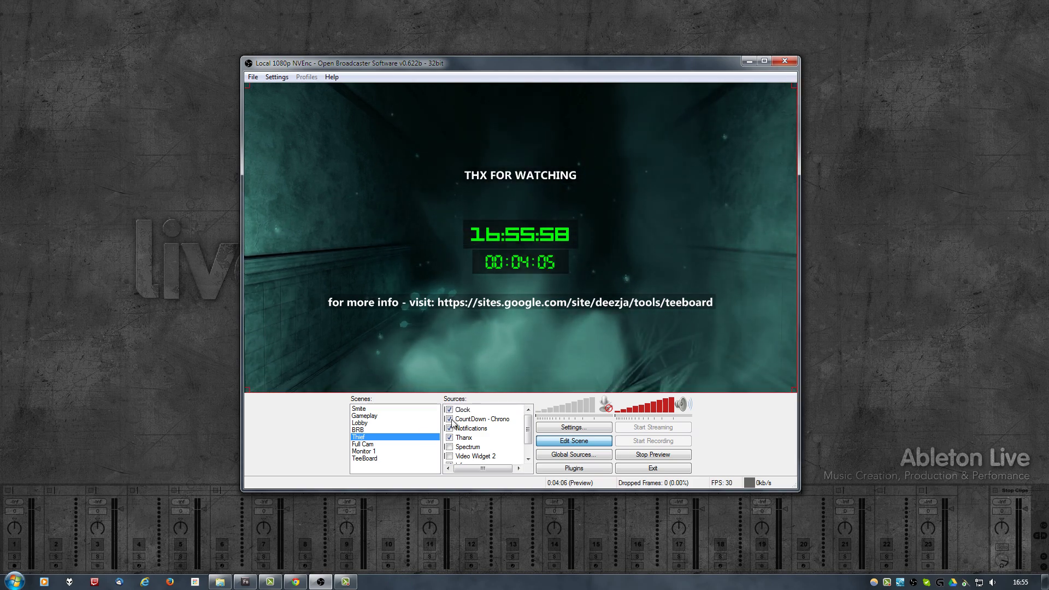
pyautogui.click(367, 424)
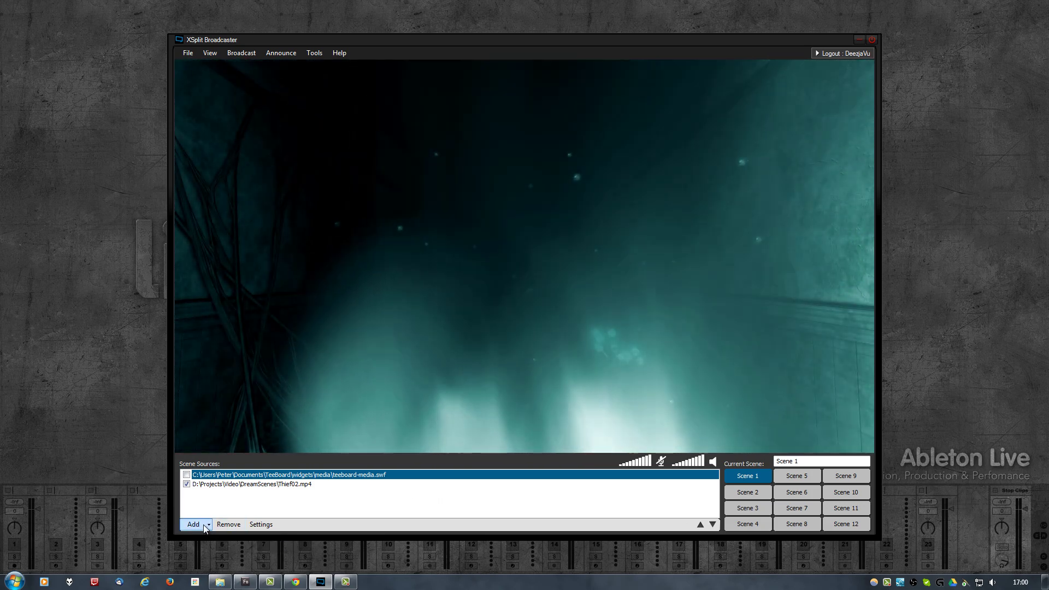
# Step: In XSplit Broadcaster, add teeboard-clock.swf from TeeBoard's widgets\clock folder as a media file and move it to the middle of Scene 1
pyautogui.click(206, 524)
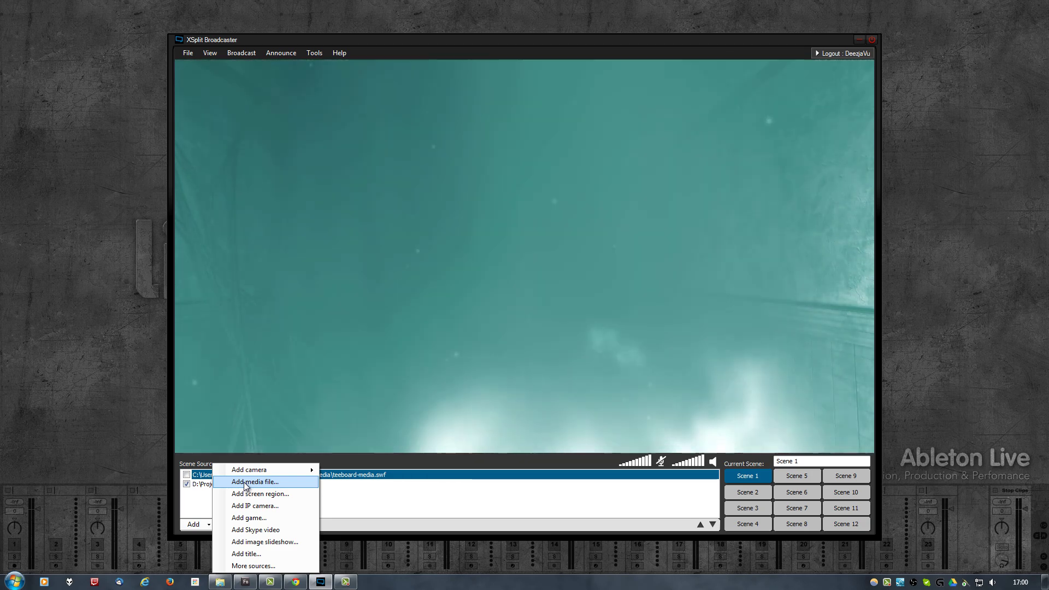
pyautogui.click(245, 484)
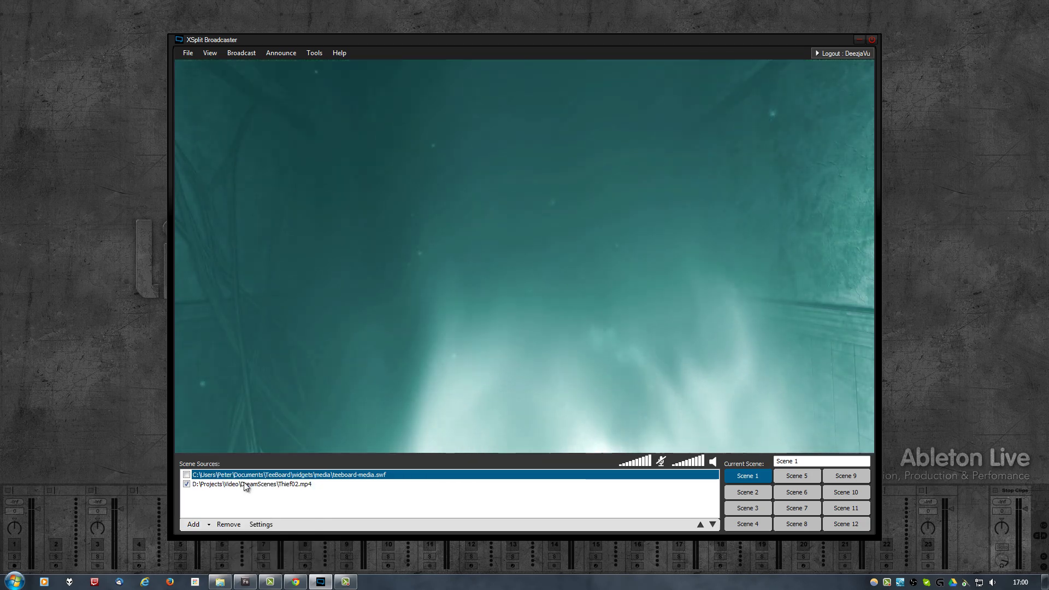
pyautogui.moveTo(379, 56); pyautogui.dragTo(471, 120)
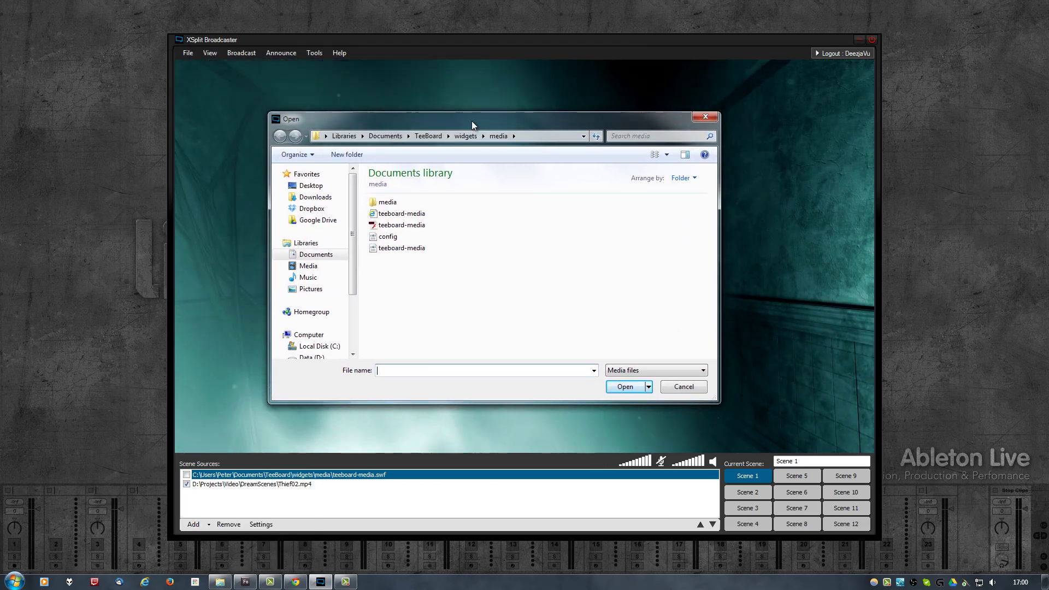
pyautogui.click(462, 138)
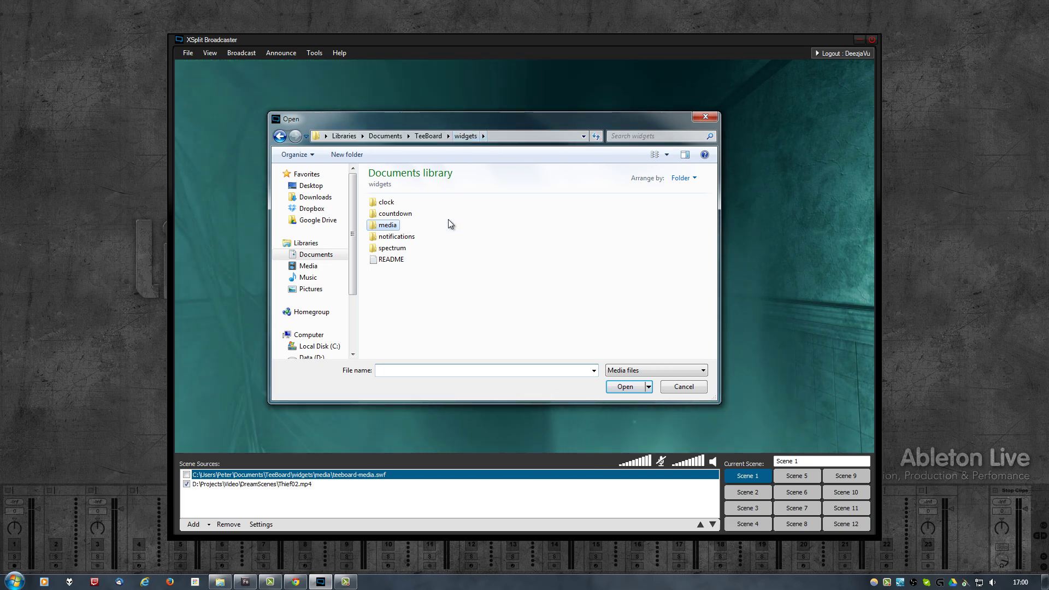
pyautogui.doubleClick(386, 203)
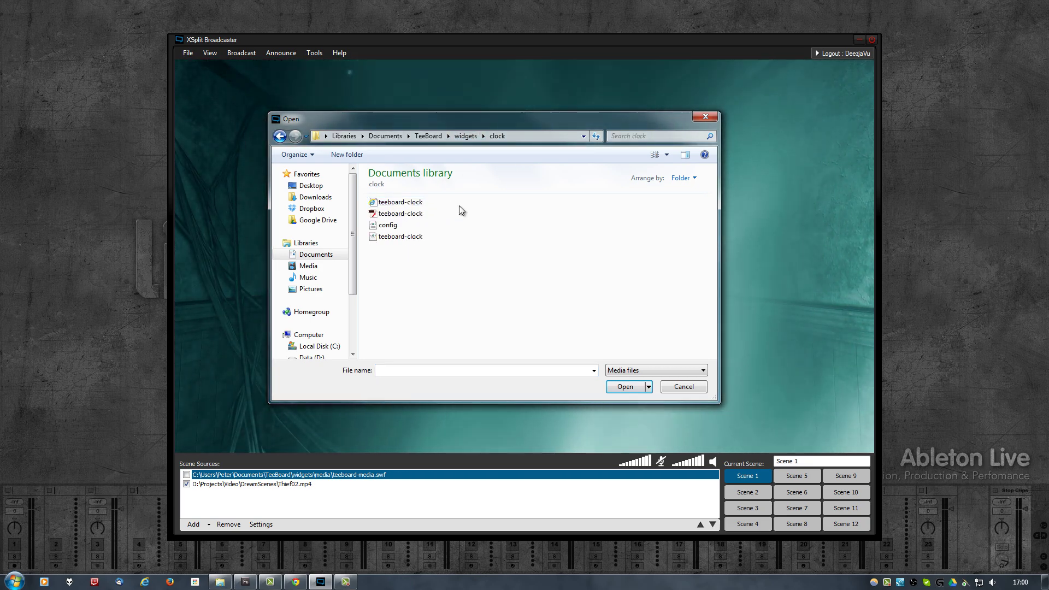
pyautogui.click(389, 214)
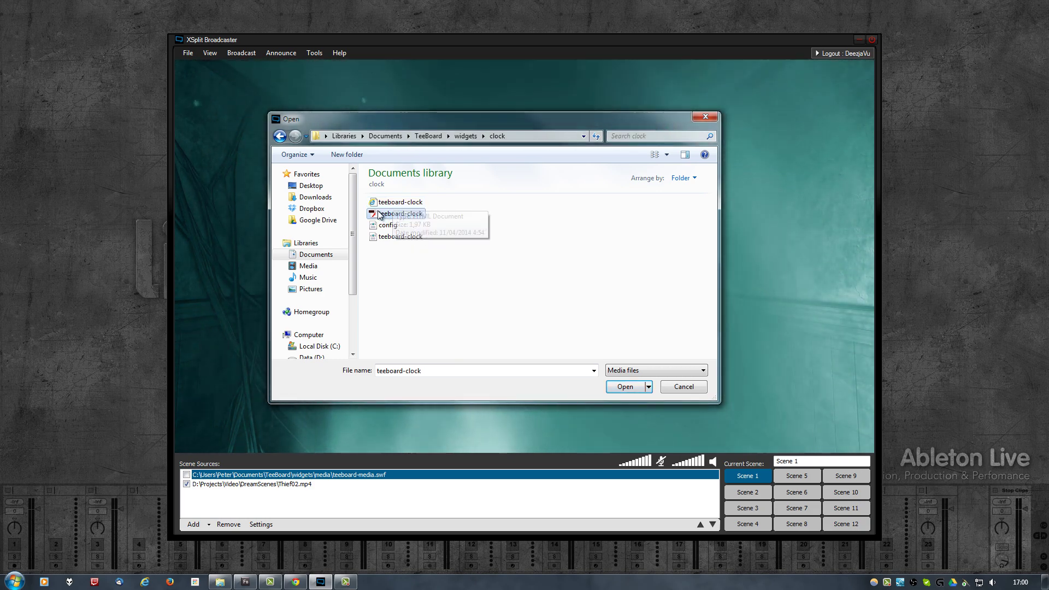
pyautogui.click(619, 387)
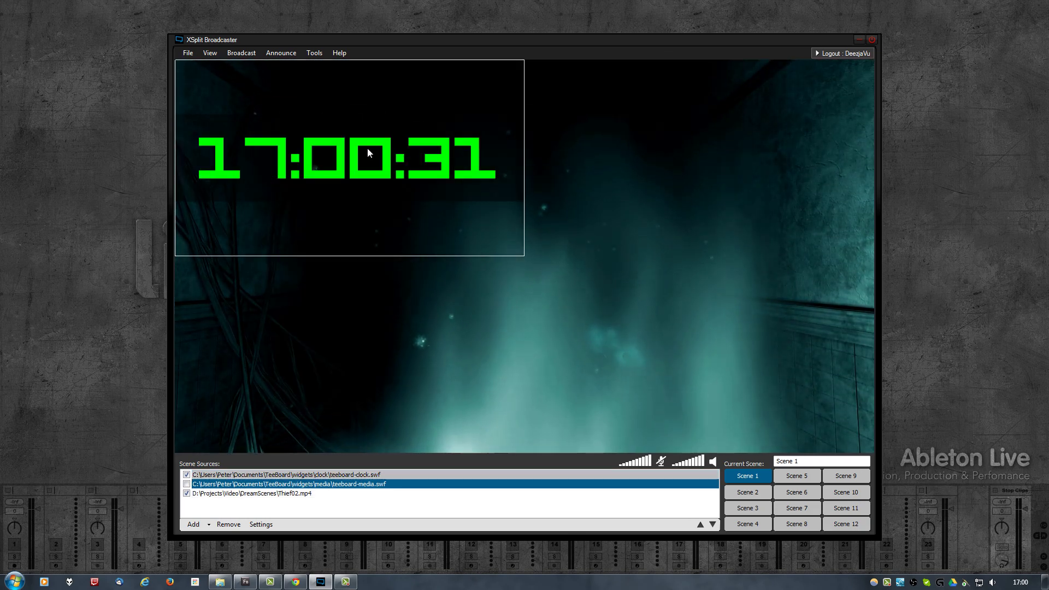
pyautogui.moveTo(368, 148); pyautogui.dragTo(540, 248)
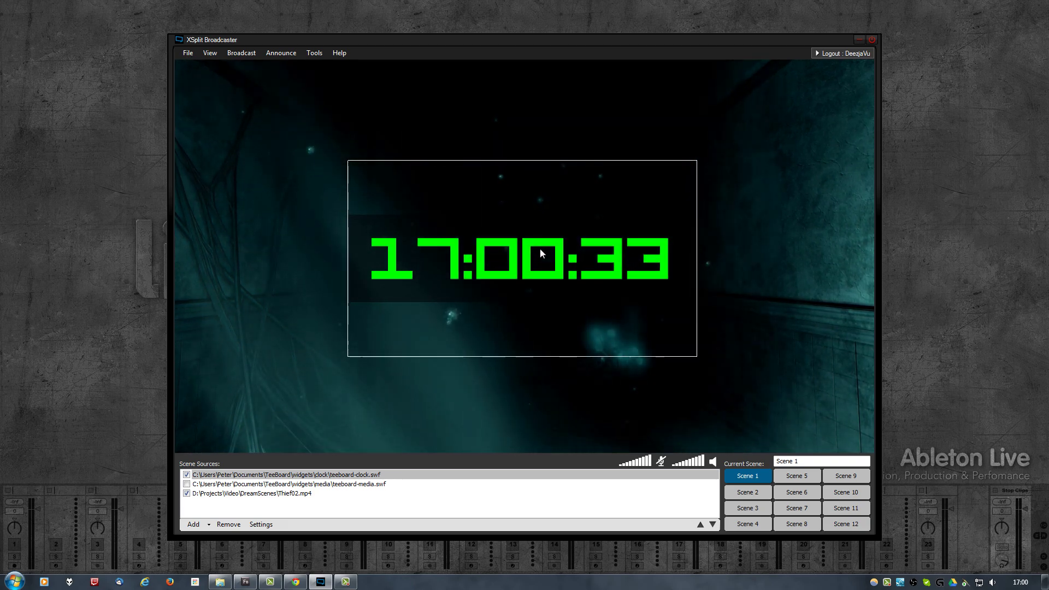